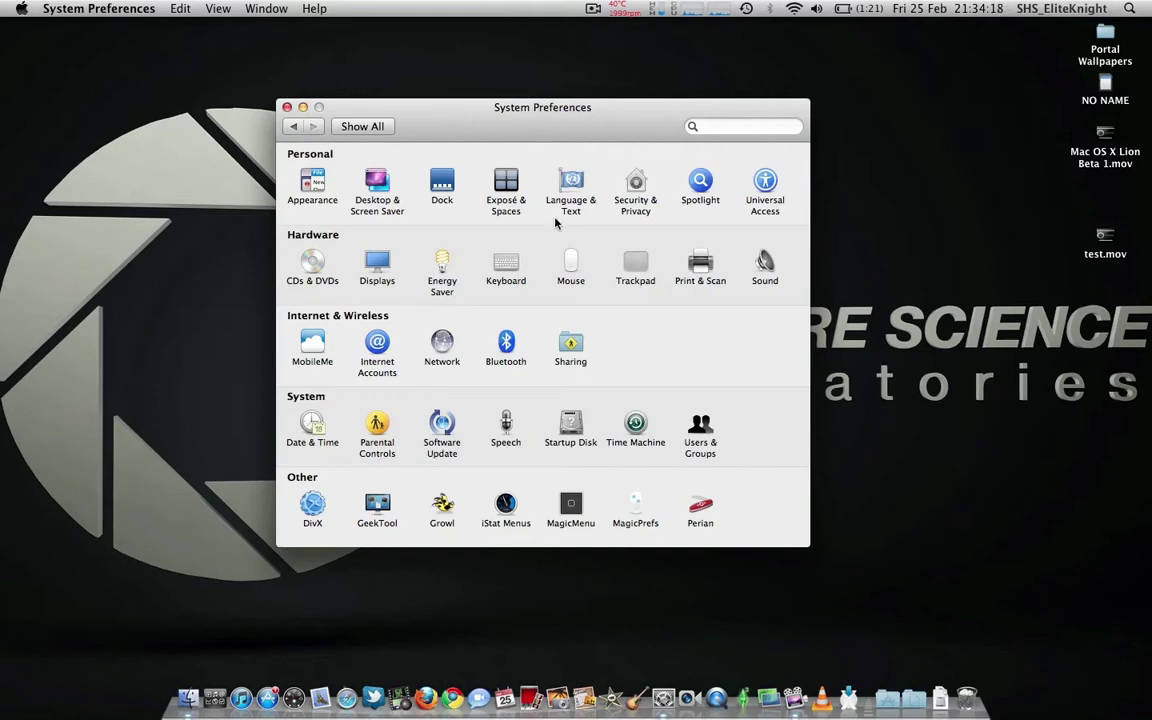
Open About This Mac to check the Mac OS X version, and bring up the detailed system overview
{"action": "left_click", "coordinate": [21, 8]}
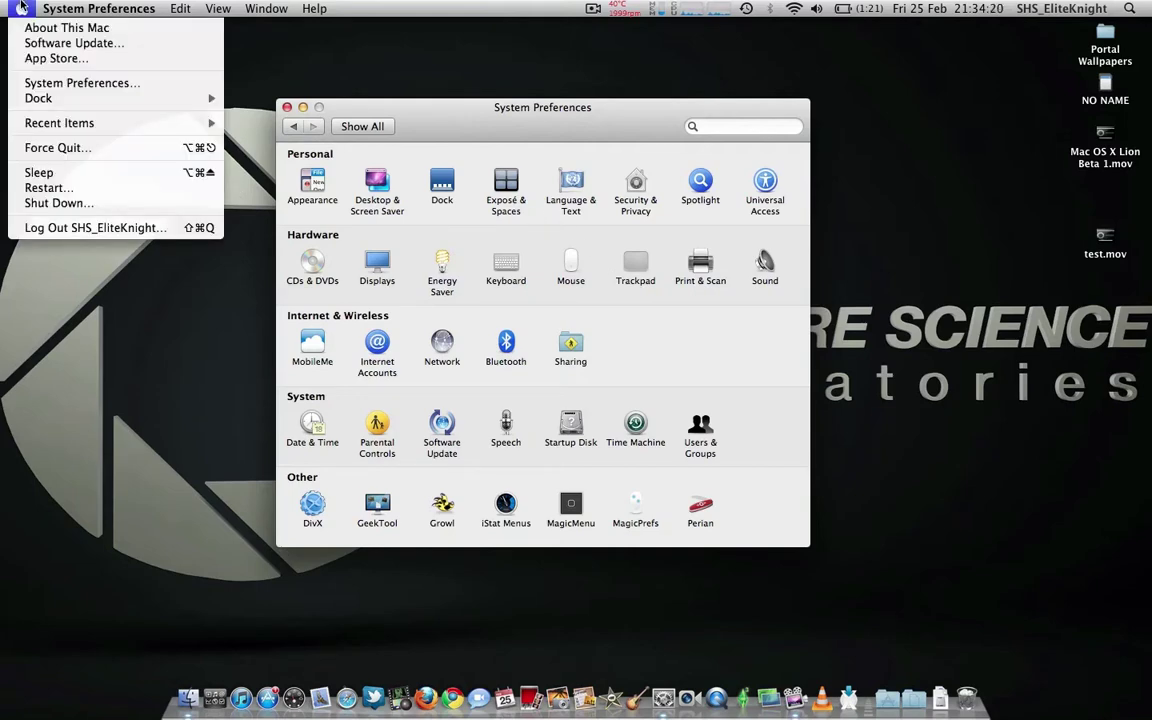
{"action": "left_click", "coordinate": [66, 28]}
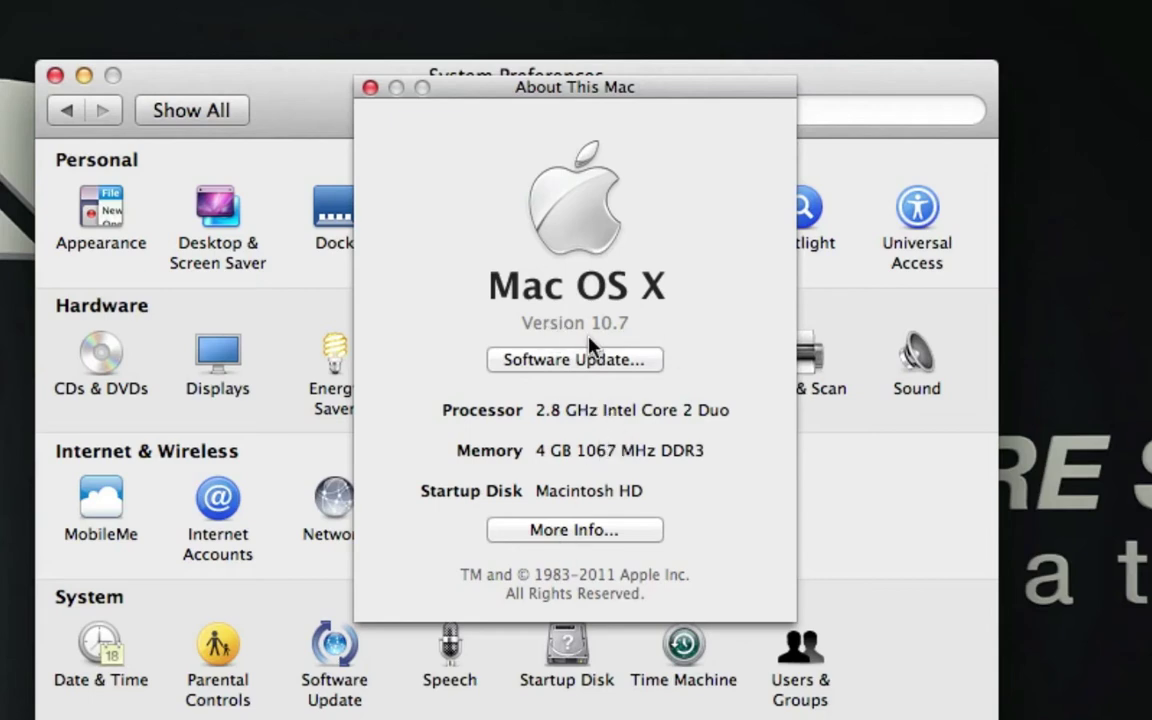
{"action": "left_click", "coordinate": [585, 324]}
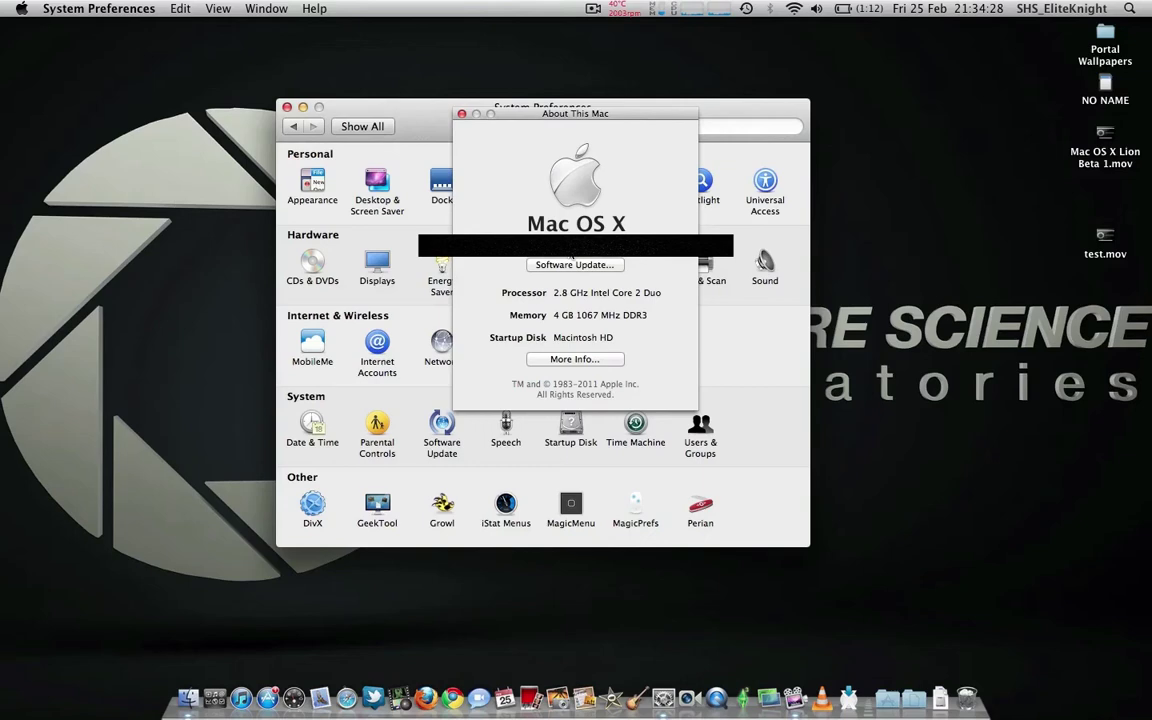
{"action": "left_click", "coordinate": [586, 359]}
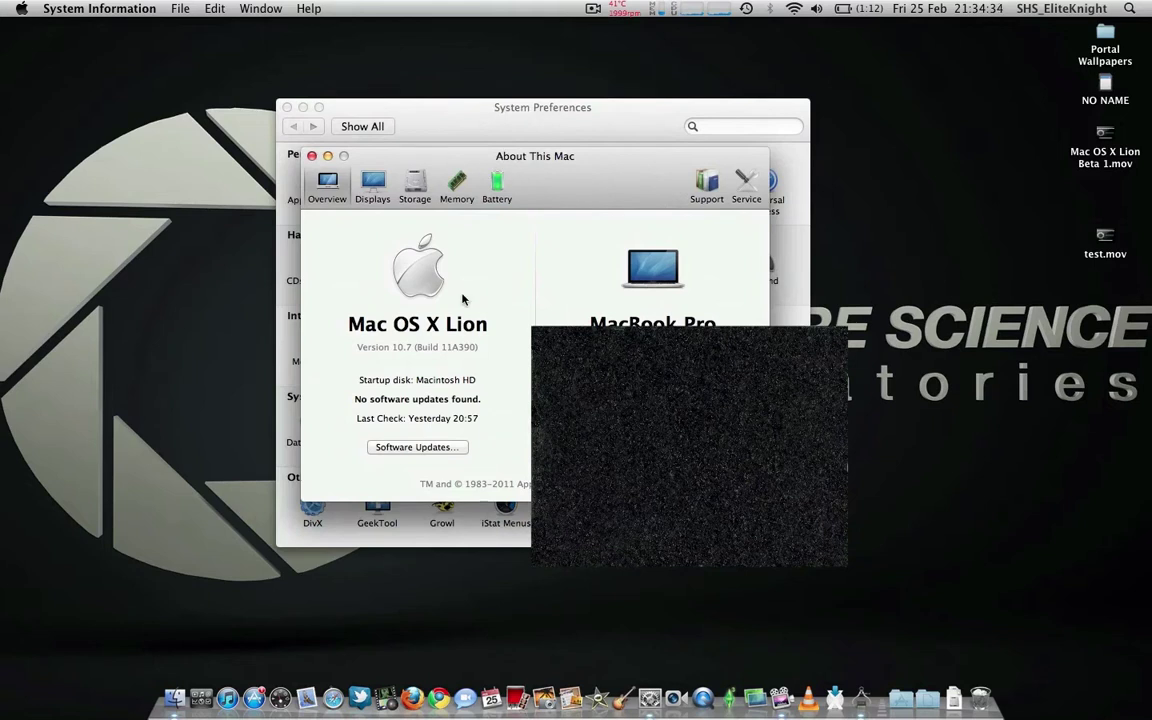
Examine the battery information in the detailed About This Mac window and close that window
{"action": "left_click_drag", "start_coordinate": [589, 178], "coordinate": [589, 117]}
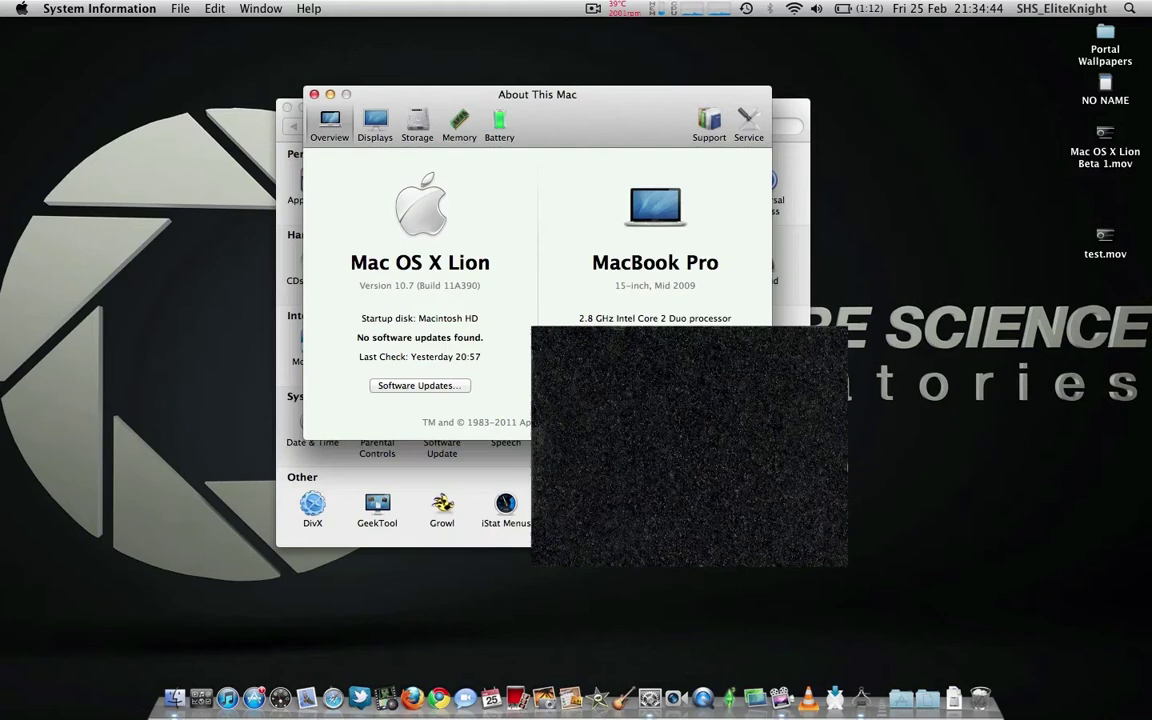
{"action": "left_click", "coordinate": [504, 139]}
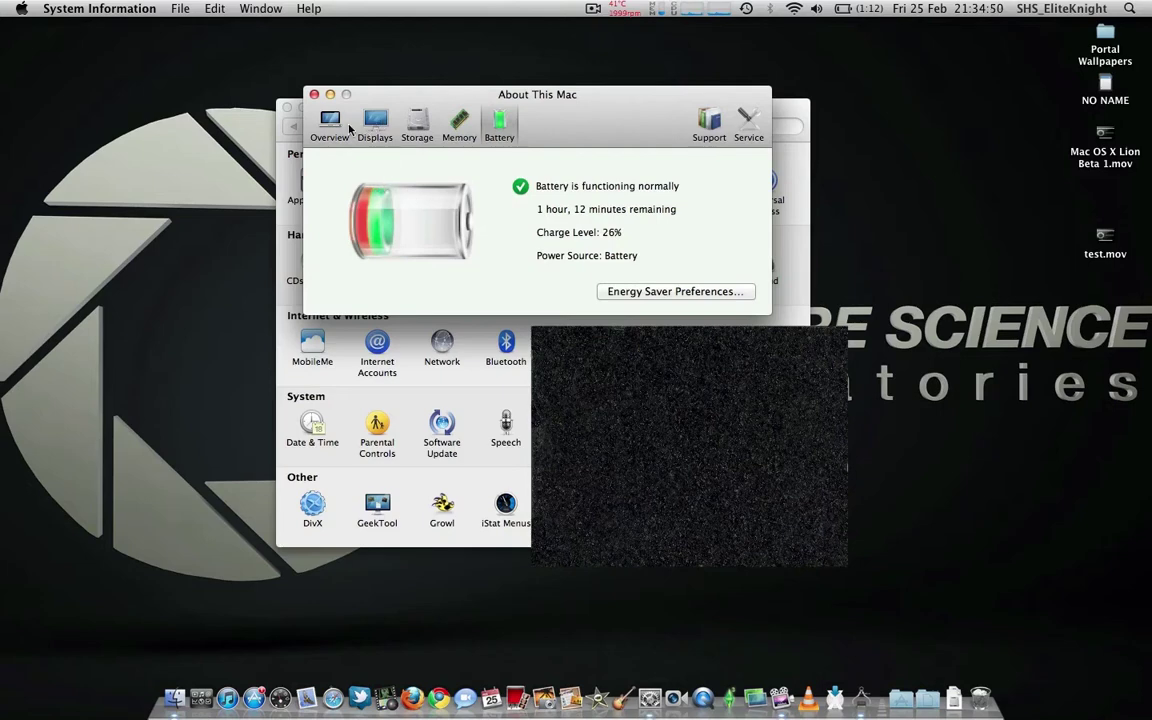
{"action": "left_click", "coordinate": [347, 127]}
{"action": "left_click", "coordinate": [314, 92]}
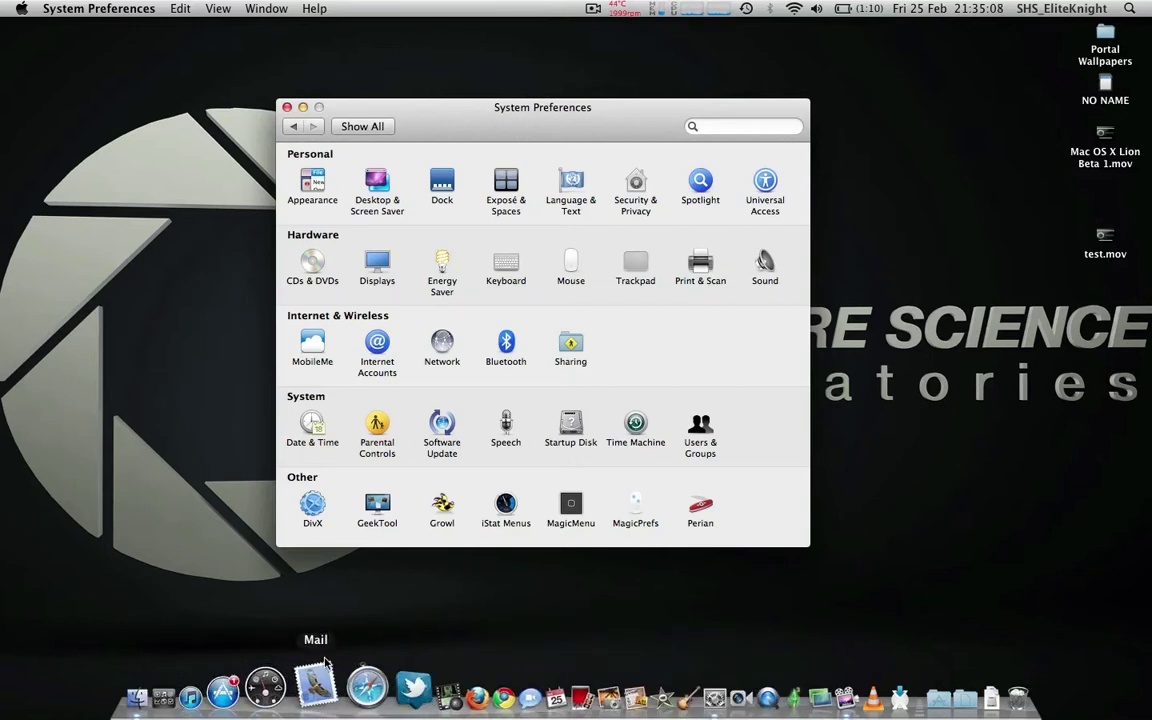
Launch Safari and CamTwist, declining CamTwist's automatic update checks, and minimize both windows
{"action": "left_click", "coordinate": [342, 684]}
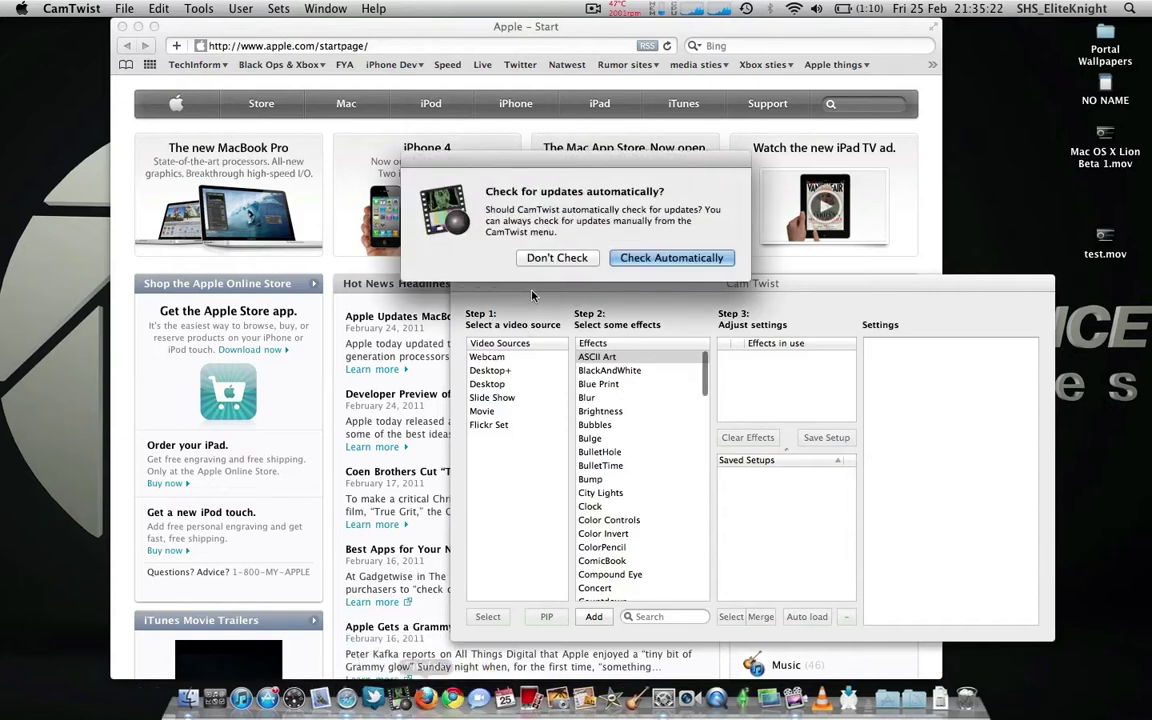
{"action": "left_click", "coordinate": [556, 258]}
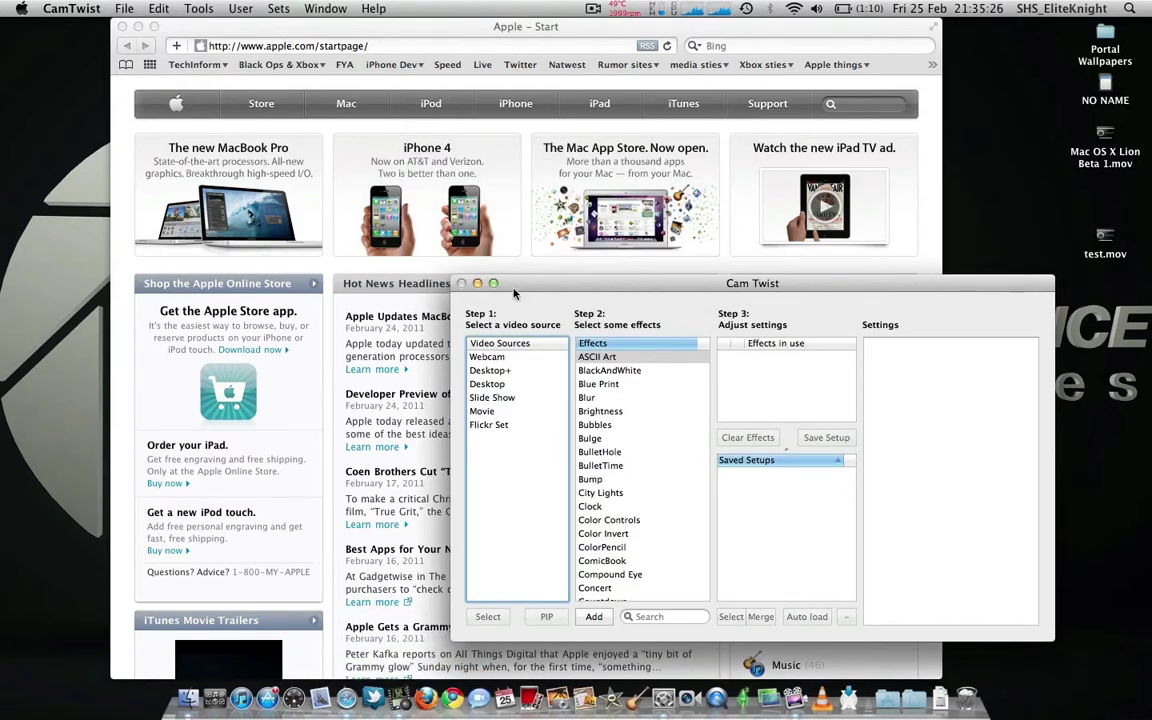
{"action": "left_click", "coordinate": [477, 284]}
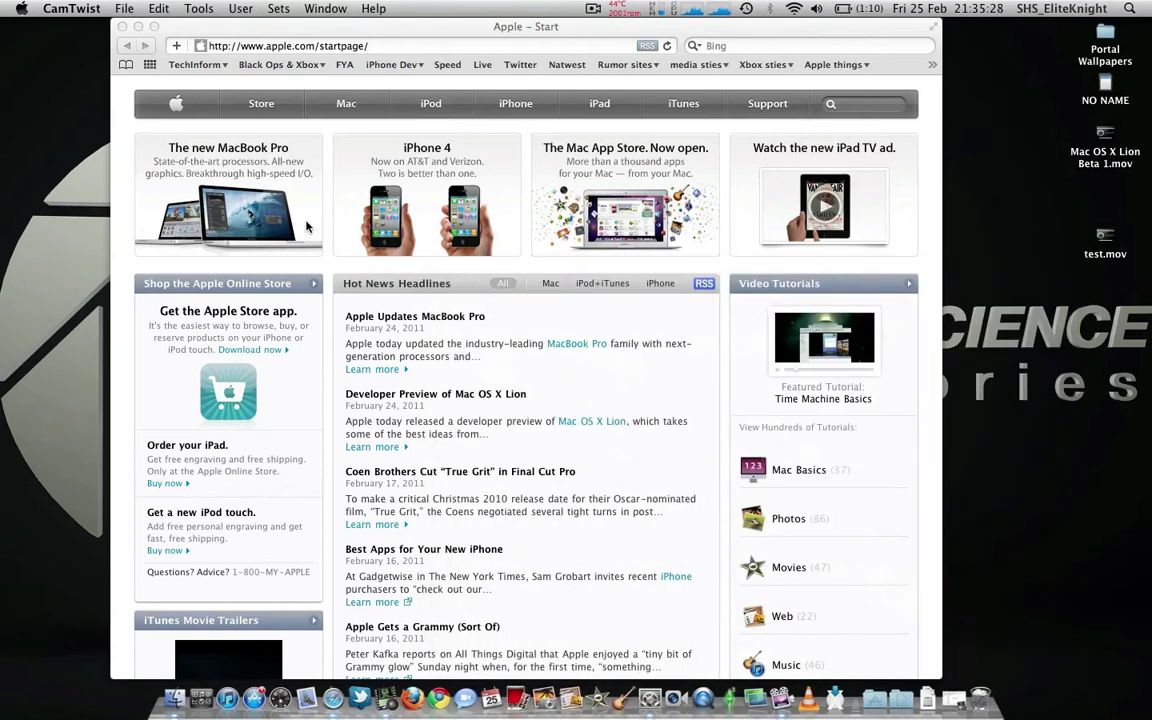
{"action": "left_click", "coordinate": [138, 27]}
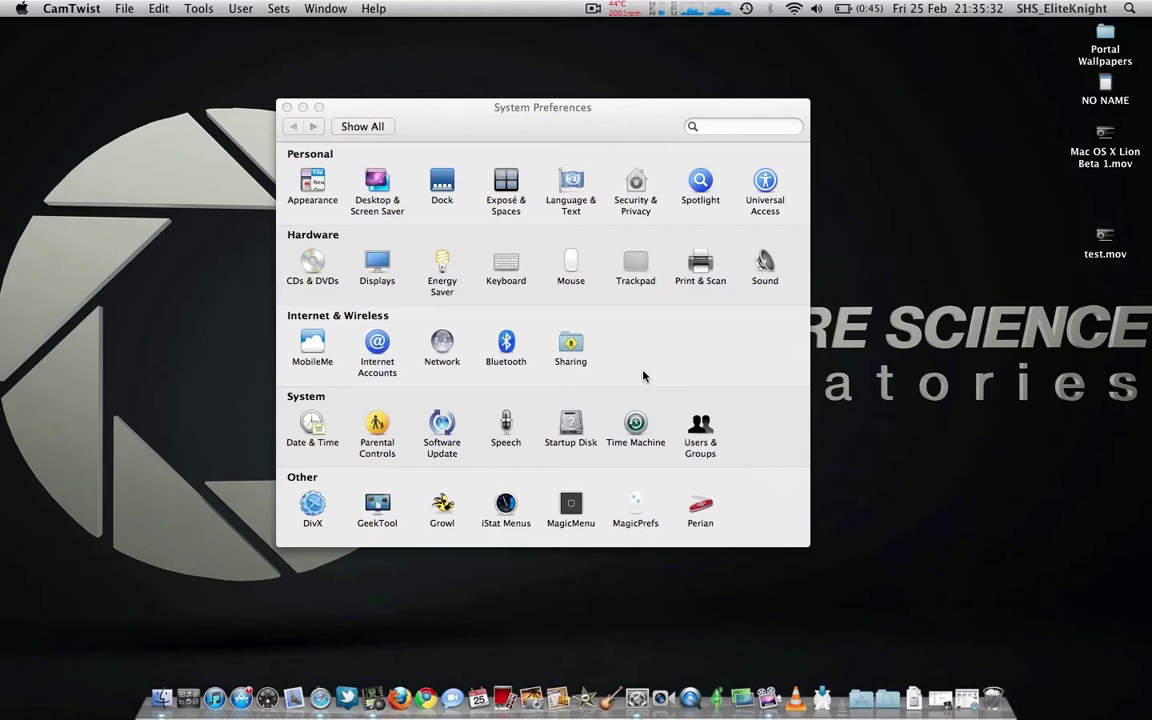
Close and reopen System Preferences, and show the Dock settings
{"action": "left_click", "coordinate": [458, 118]}
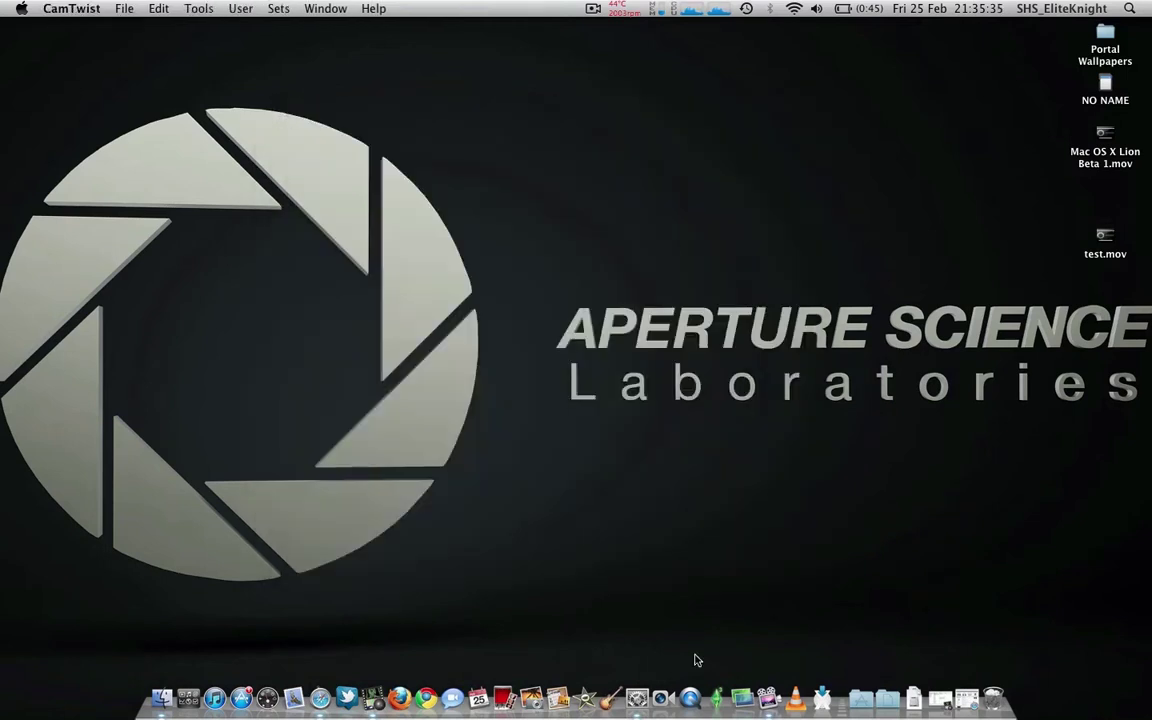
{"action": "left_click", "coordinate": [283, 107]}
{"action": "left_click", "coordinate": [638, 692]}
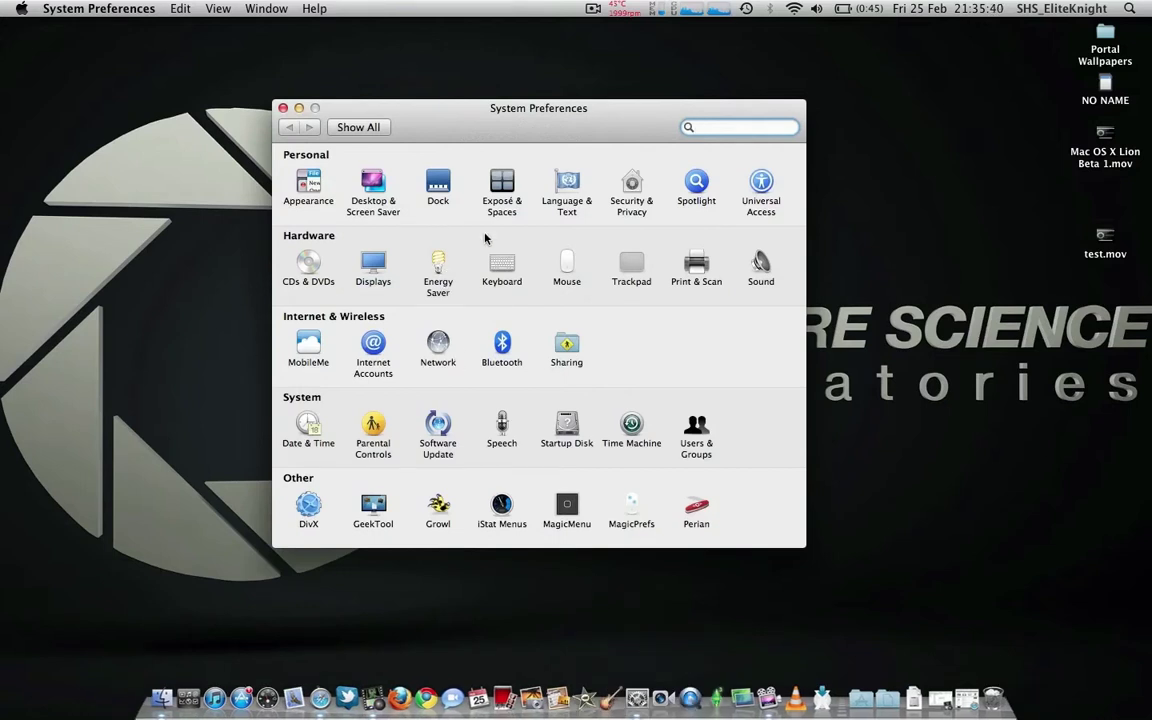
{"action": "left_click", "coordinate": [434, 186]}
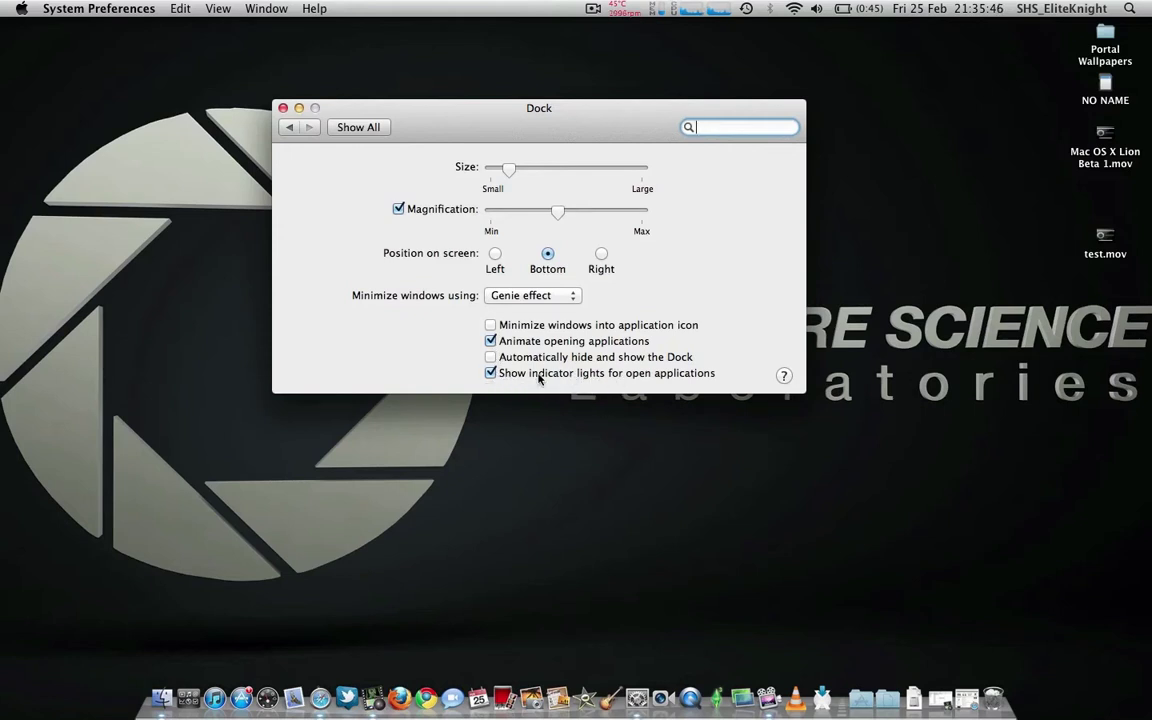
Toggle the Dock's indicator lights for open applications several times to compare both states, leaving them off
{"action": "left_click", "coordinate": [490, 373]}
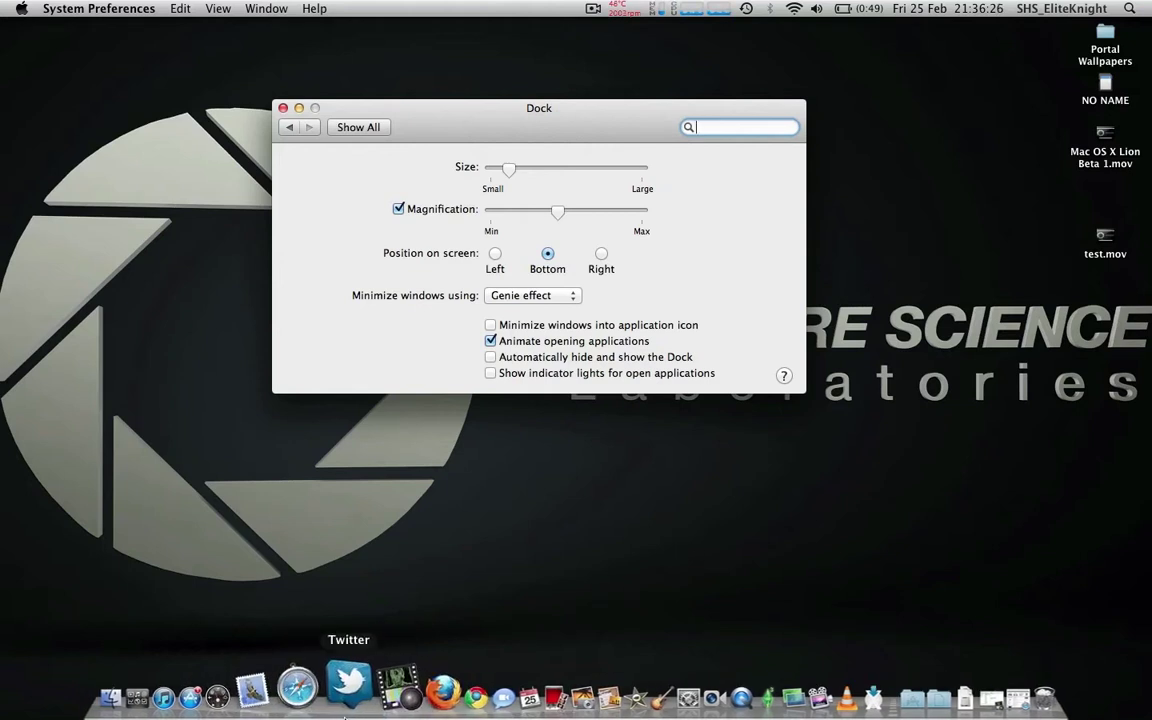
{"action": "left_click", "coordinate": [490, 375]}
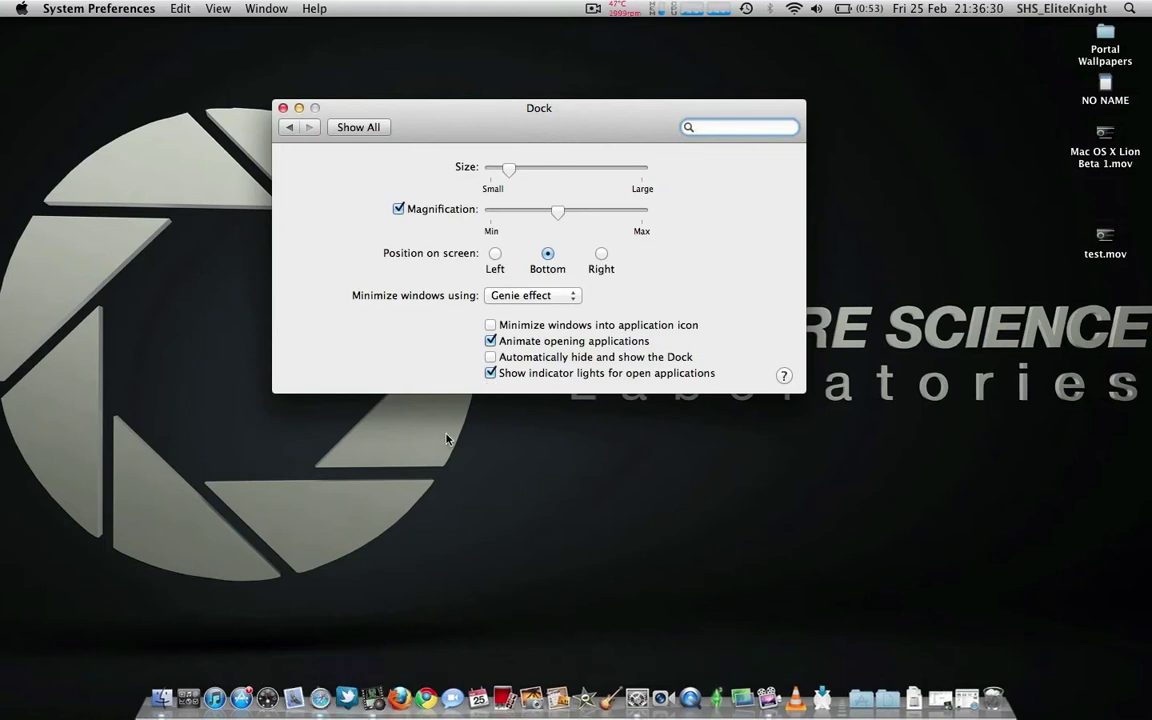
{"action": "left_click", "coordinate": [491, 373]}
{"action": "left_click", "coordinate": [491, 373]}
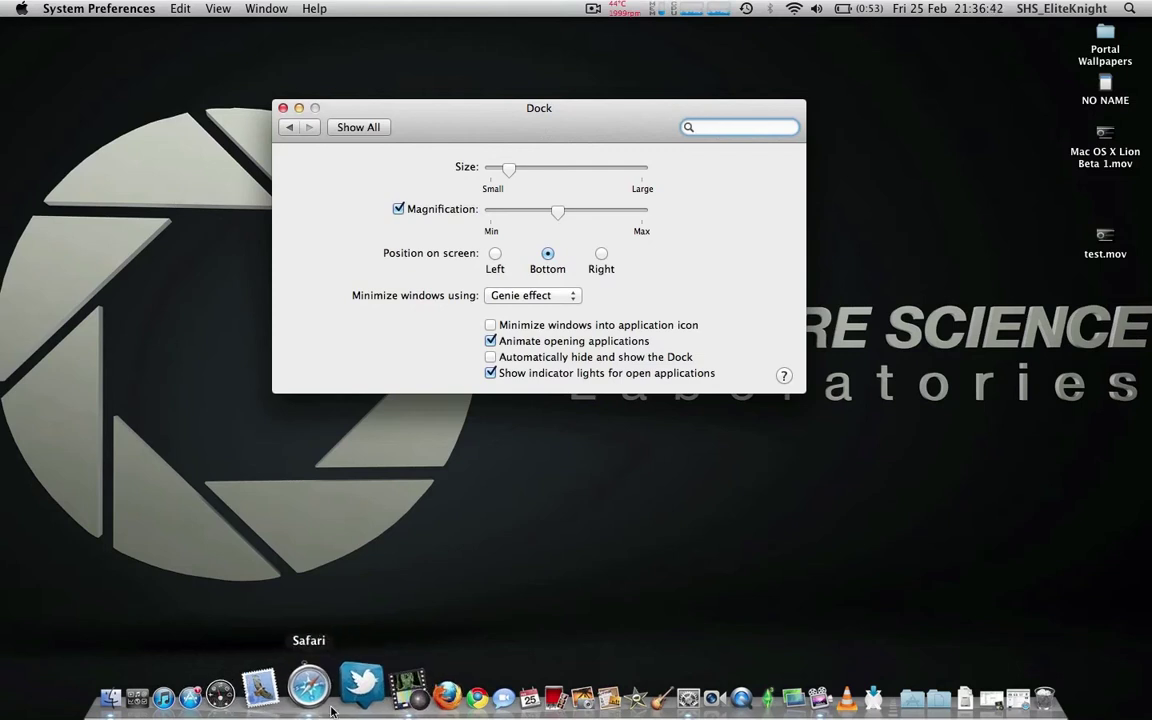
{"action": "left_click", "coordinate": [490, 374]}
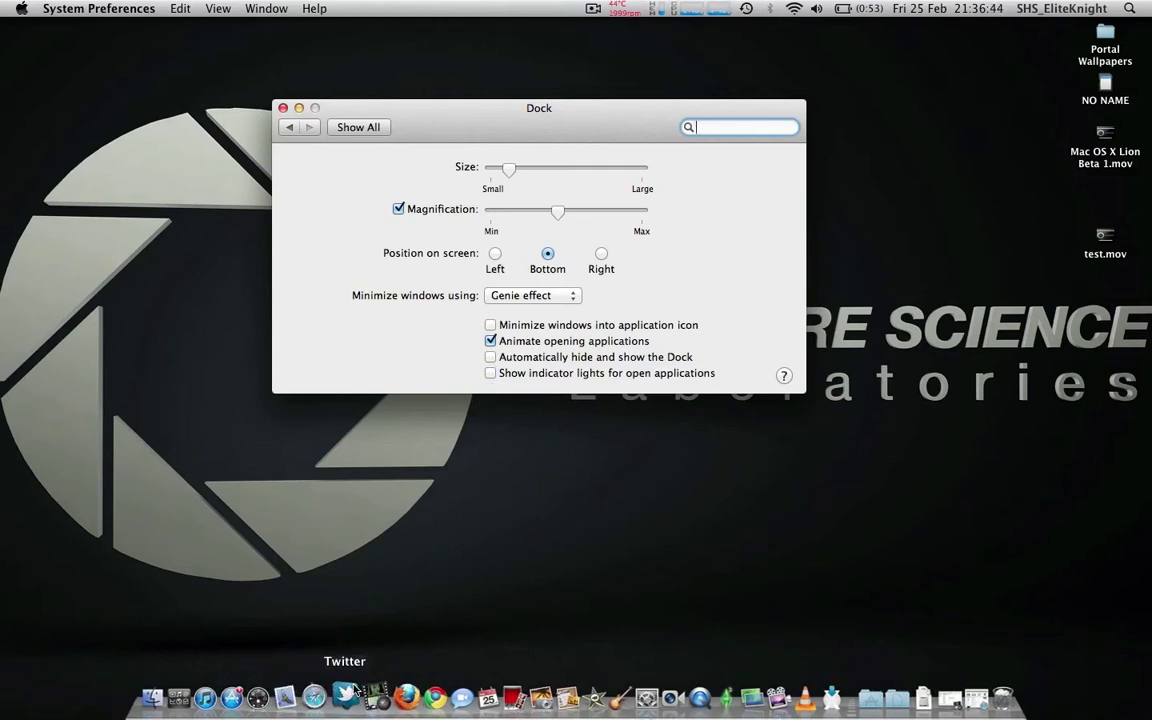
Compare the Dock menus of Twitter and CamTwist, and turn the indicator lights for open applications back on
{"action": "right_click", "coordinate": [345, 690]}
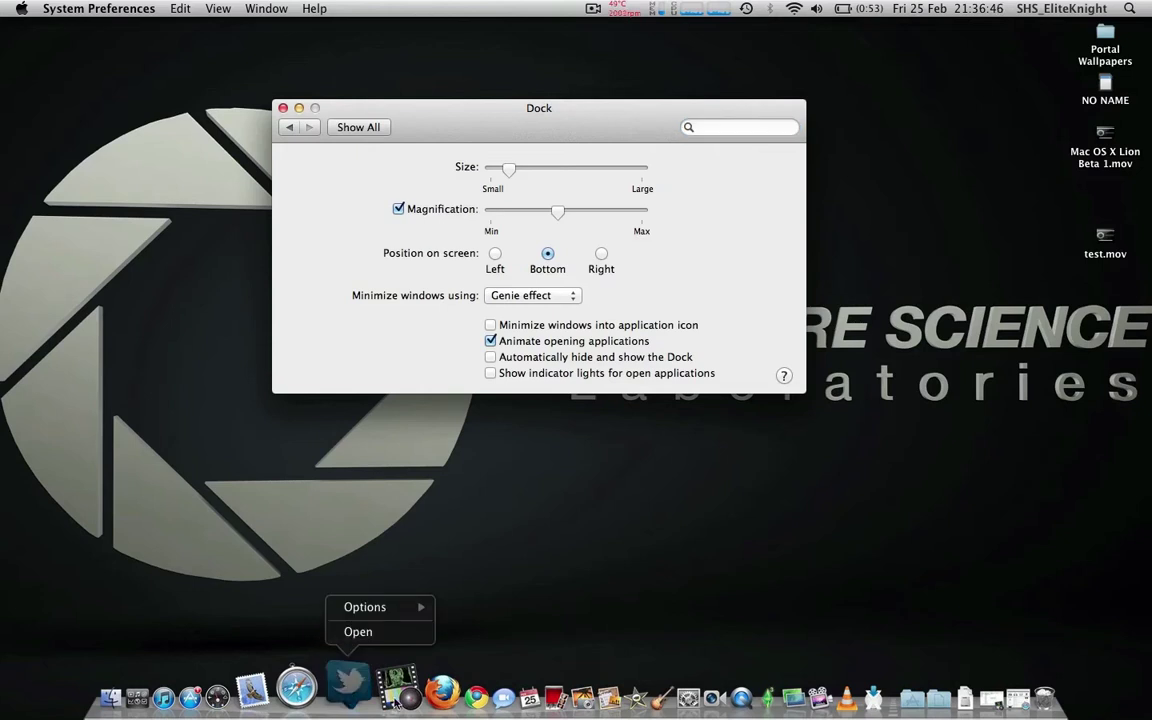
{"action": "right_click", "coordinate": [396, 700]}
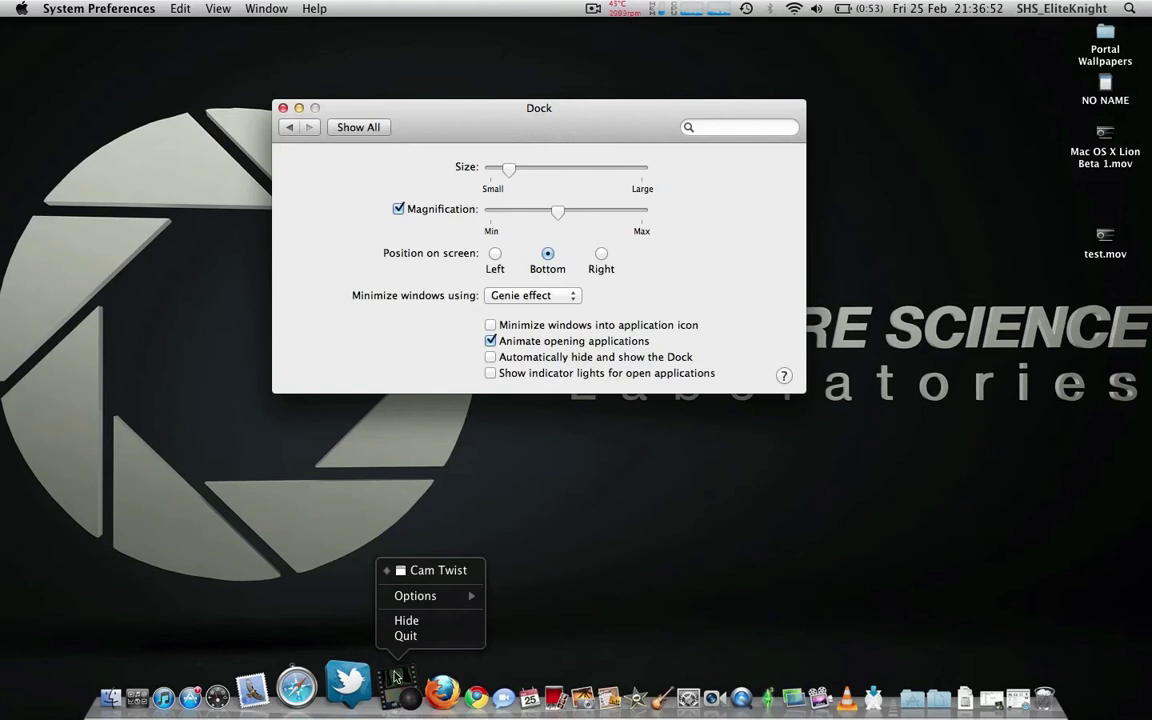
{"action": "left_click", "coordinate": [412, 637]}
{"action": "left_click", "coordinate": [489, 375]}
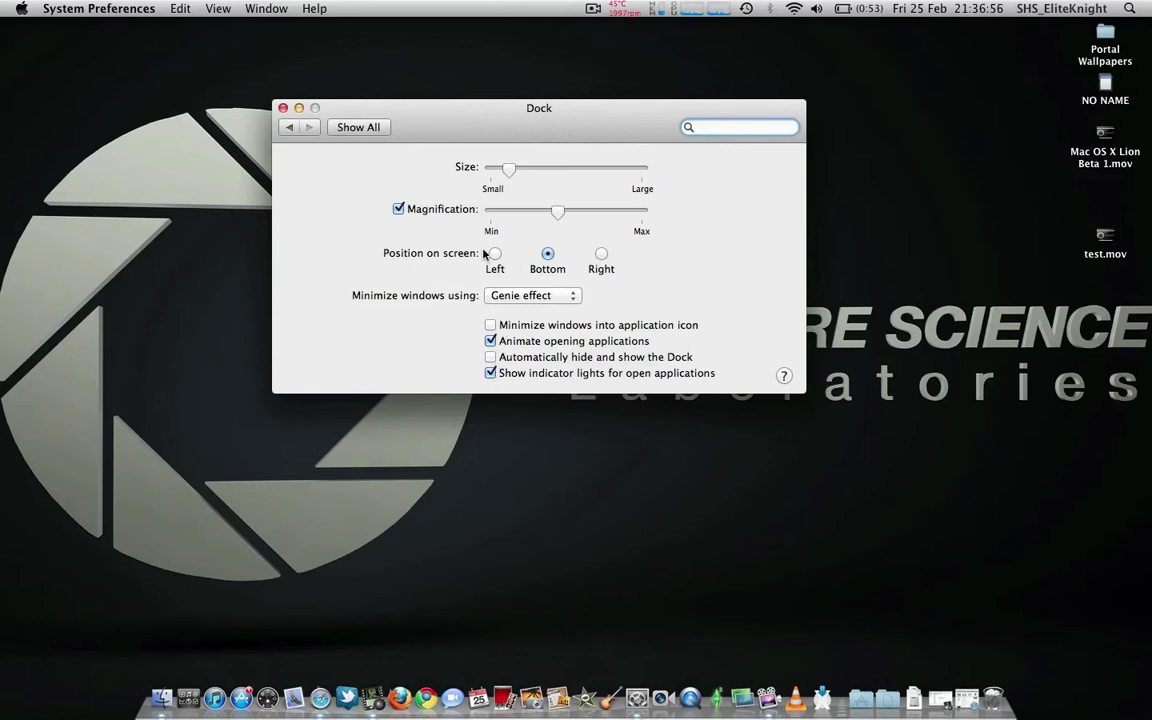
{"action": "left_click", "coordinate": [360, 126]}
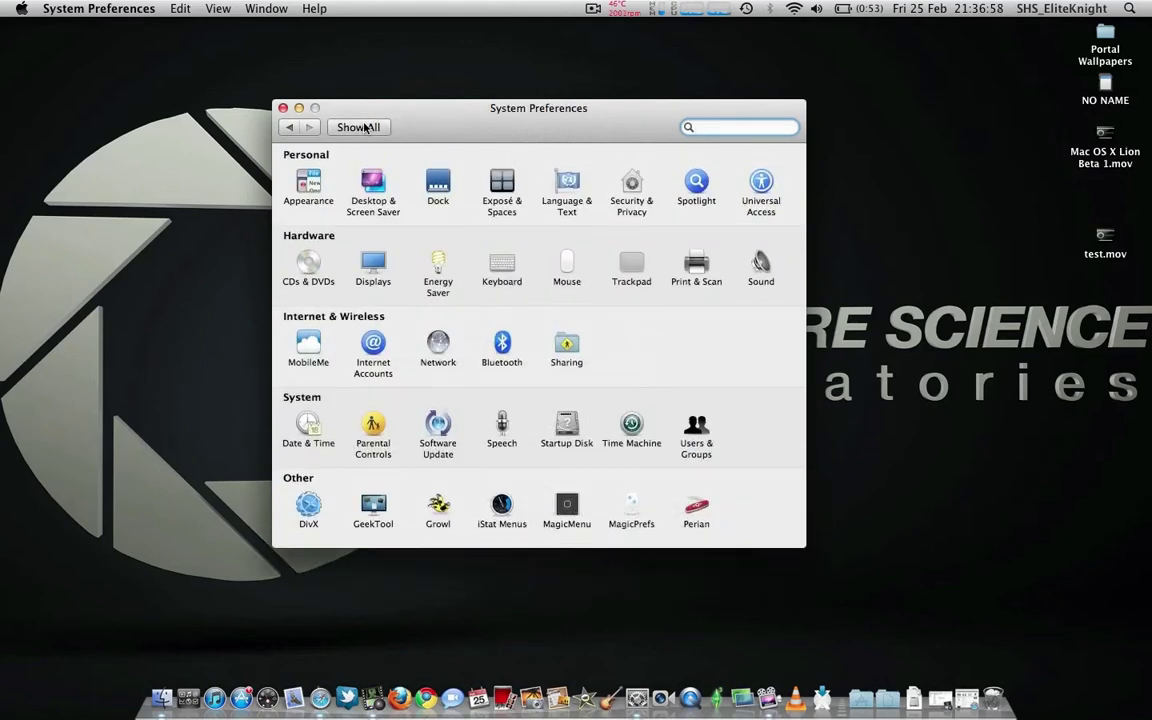
Switch between the desktop and the Dashboard space to view the widgets, and reposition the System Preferences window
{"action": "left_click_drag", "start_coordinate": [463, 129], "coordinate": [548, 129]}
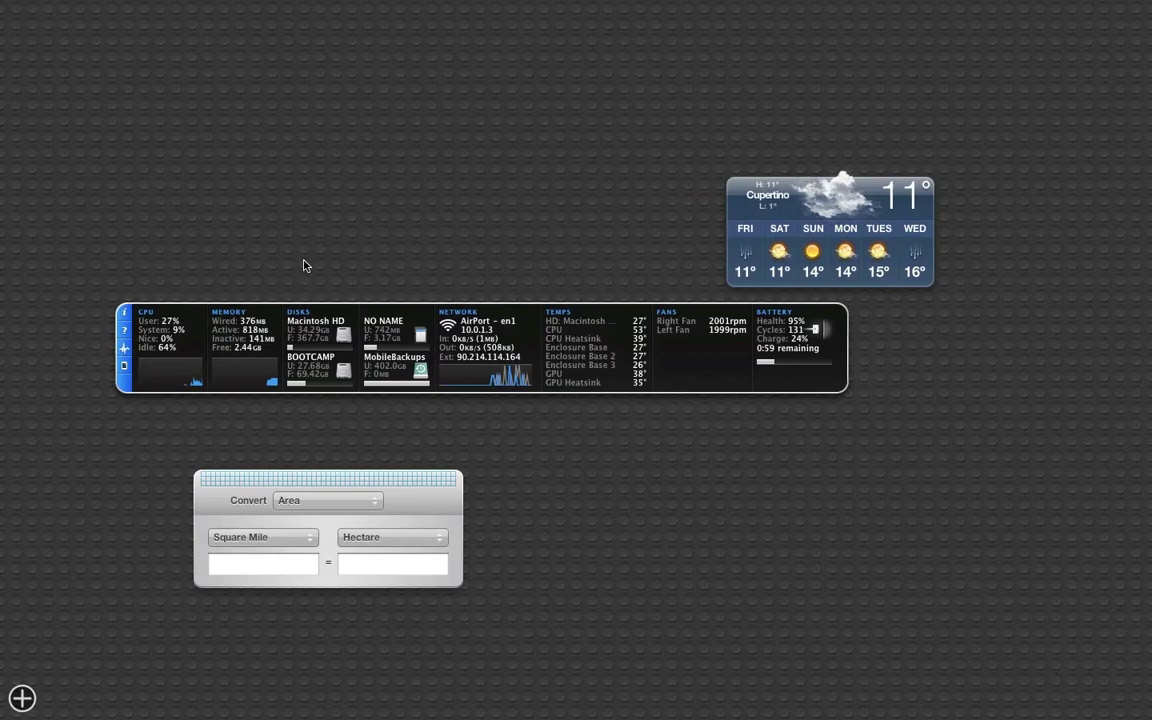
{"action": "key", "text": "ctrl+Right"}
{"action": "key", "text": "ctrl+Left"}
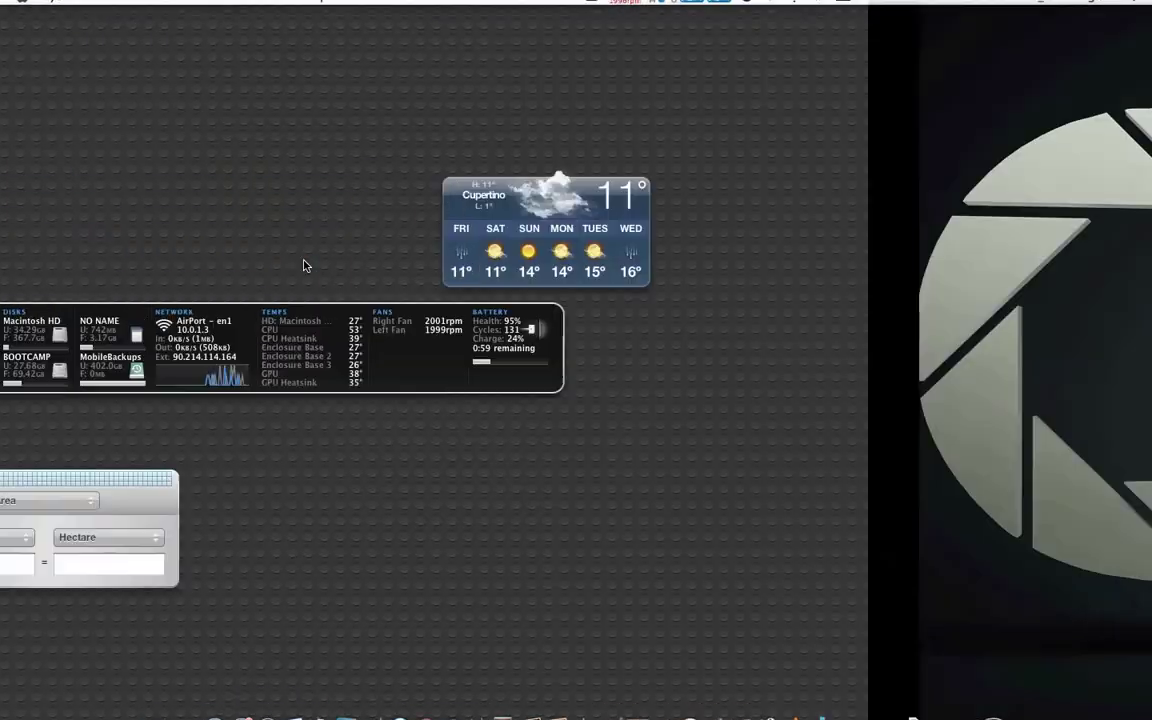
{"action": "key", "text": "ctrl+Right"}
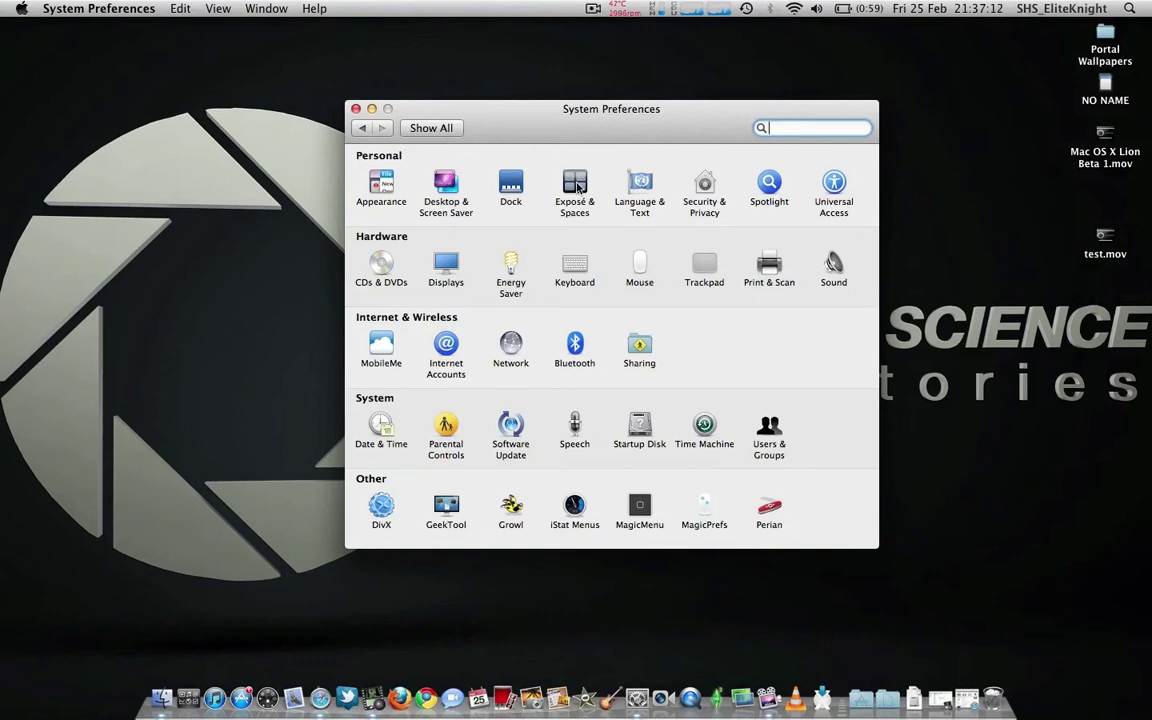
{"action": "left_click_drag", "start_coordinate": [518, 108], "coordinate": [489, 108]}
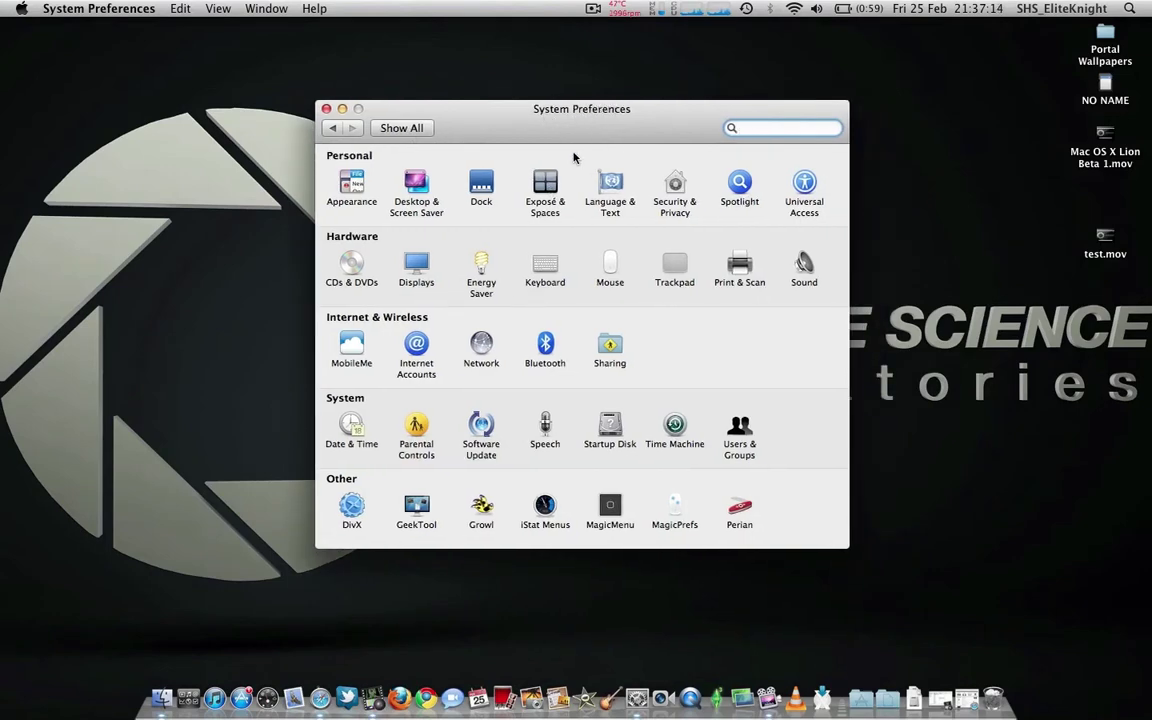
Turn off showing Dashboard as a space in the Exposé settings, and display Dashboard over the desktop
{"action": "left_click", "coordinate": [545, 185]}
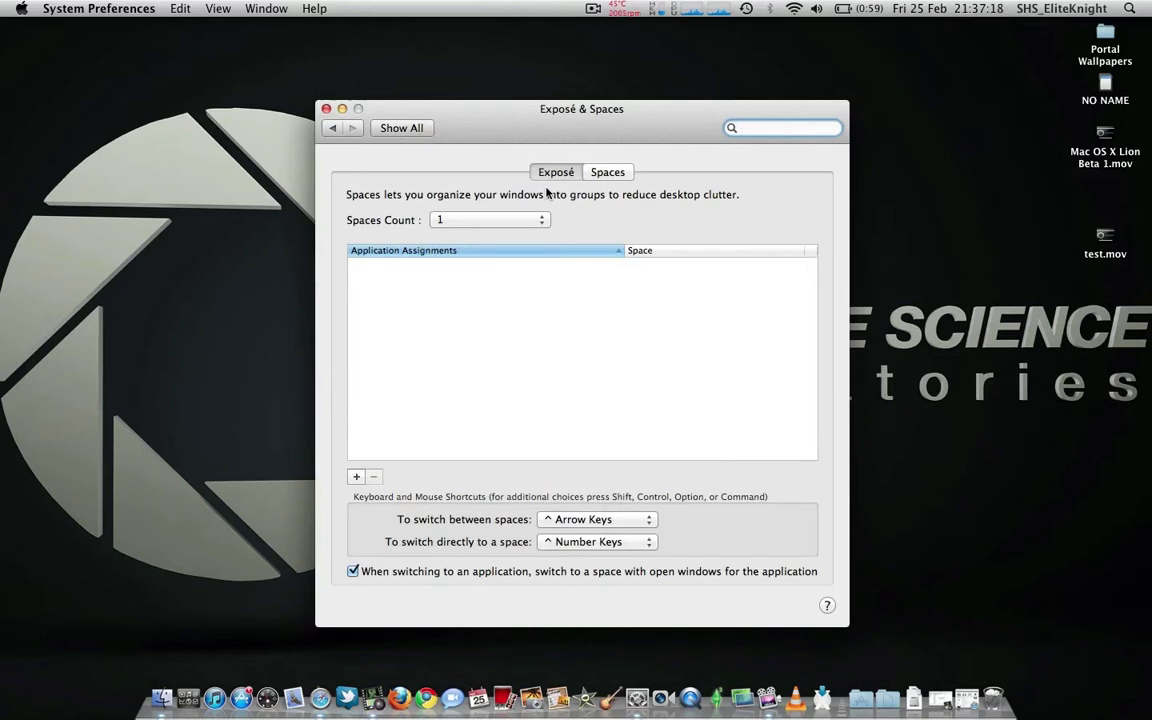
{"action": "left_click", "coordinate": [555, 172]}
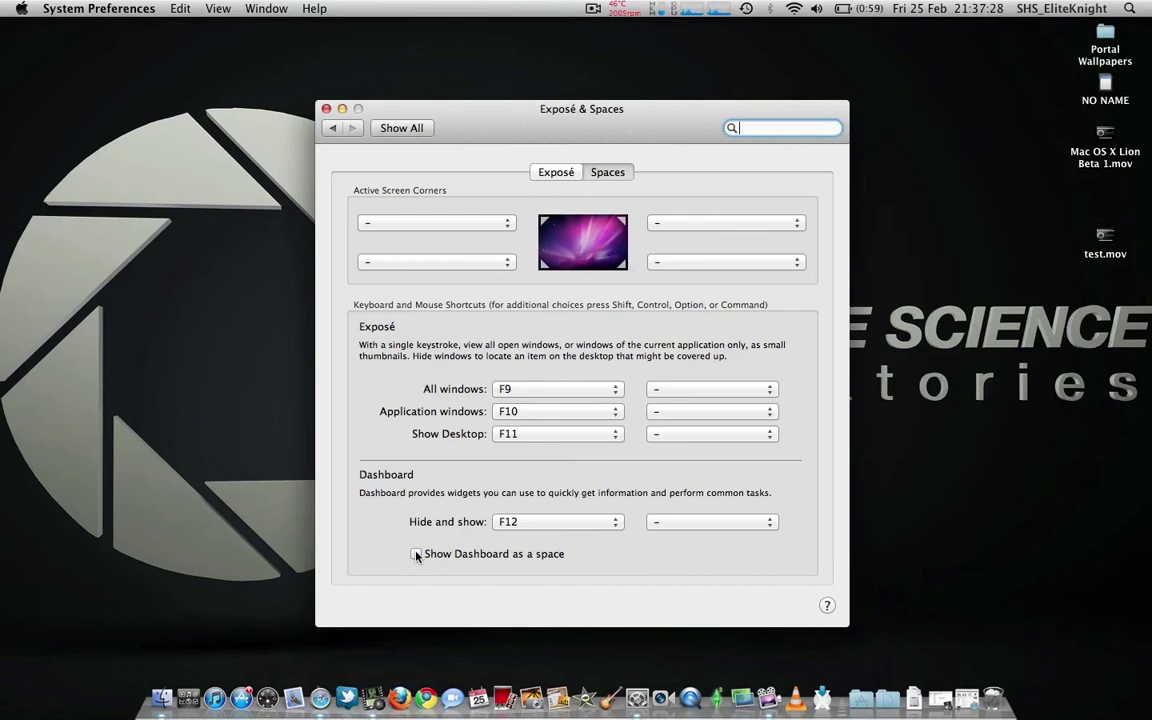
{"action": "left_click", "coordinate": [416, 555]}
{"action": "key", "text": "F12"}
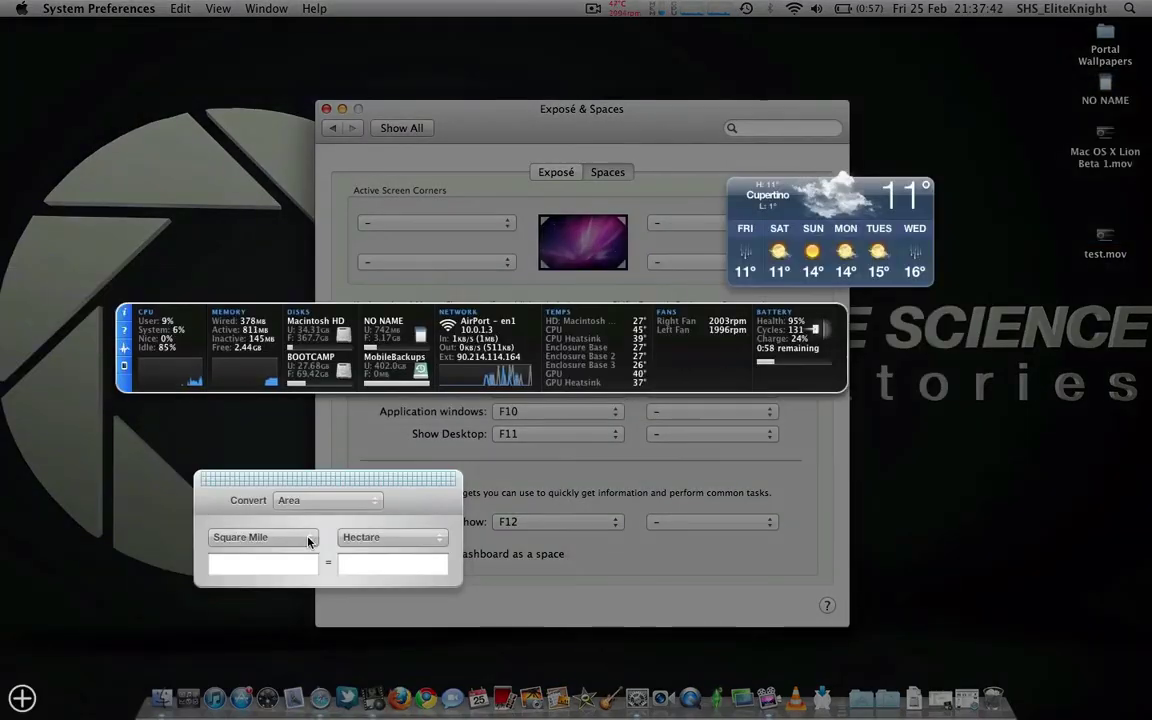
Dismiss the Dashboard overlay, turn showing Dashboard as a space back on, and switch to and from it
{"action": "left_click", "coordinate": [369, 200]}
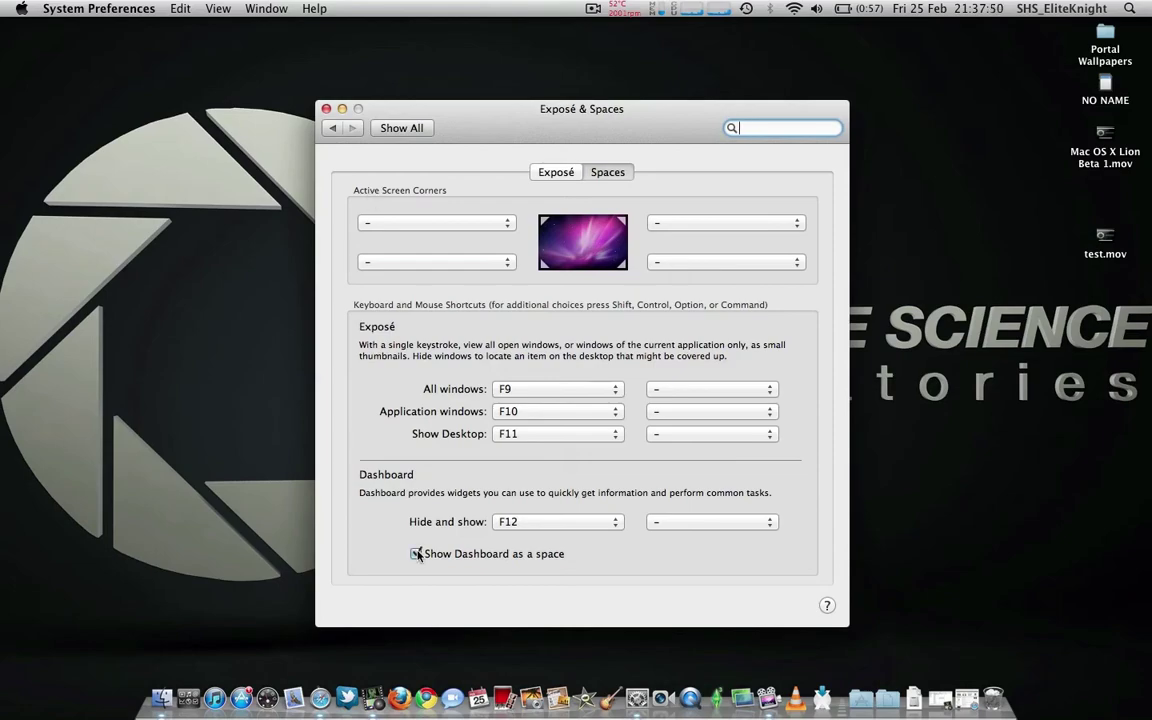
{"action": "key", "text": "F12"}
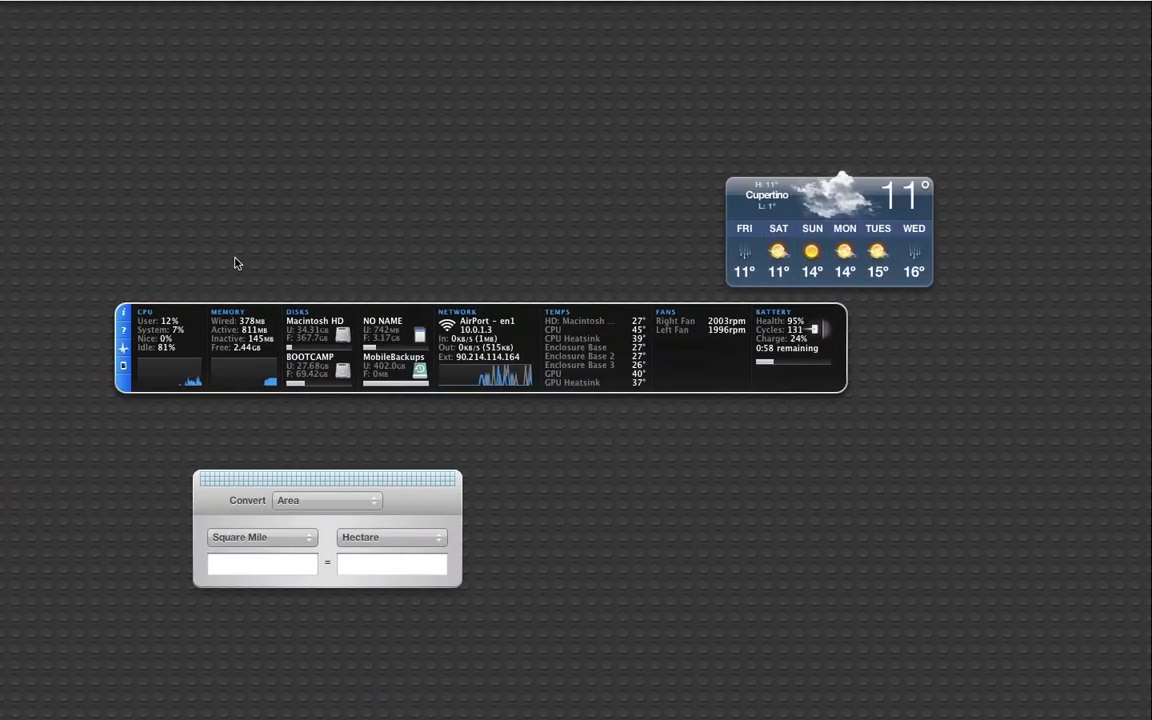
{"action": "key", "text": "F12"}
{"action": "key", "text": "F12"}
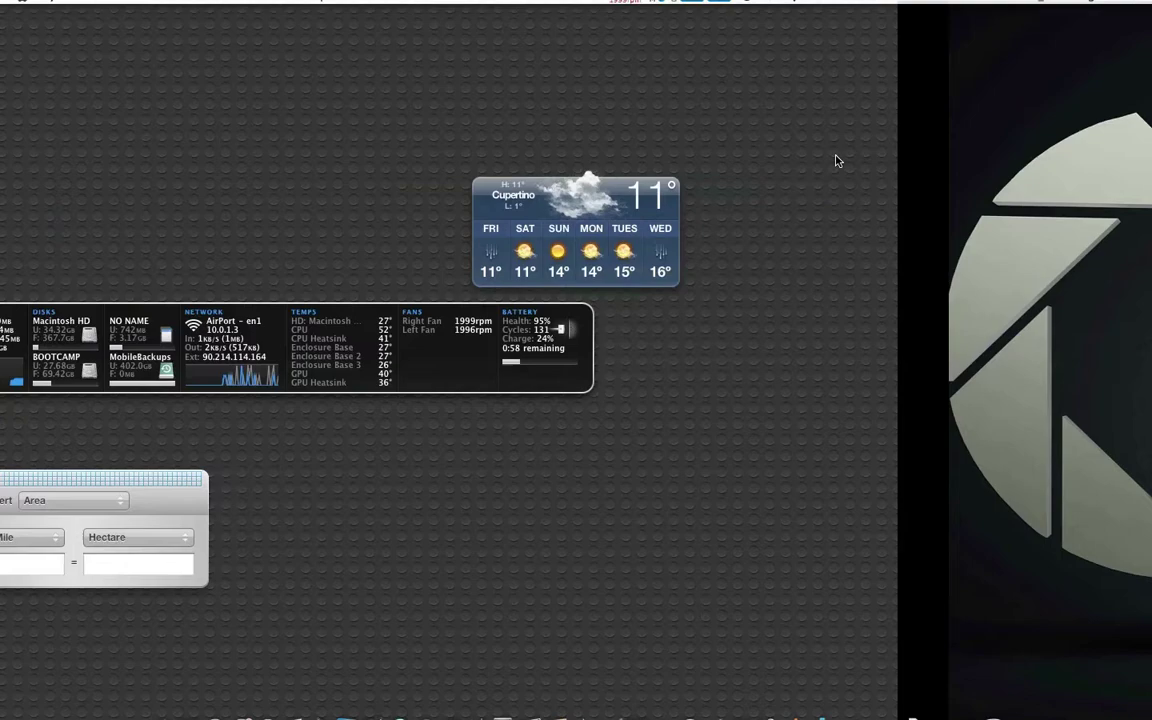
{"action": "key", "text": "F12"}
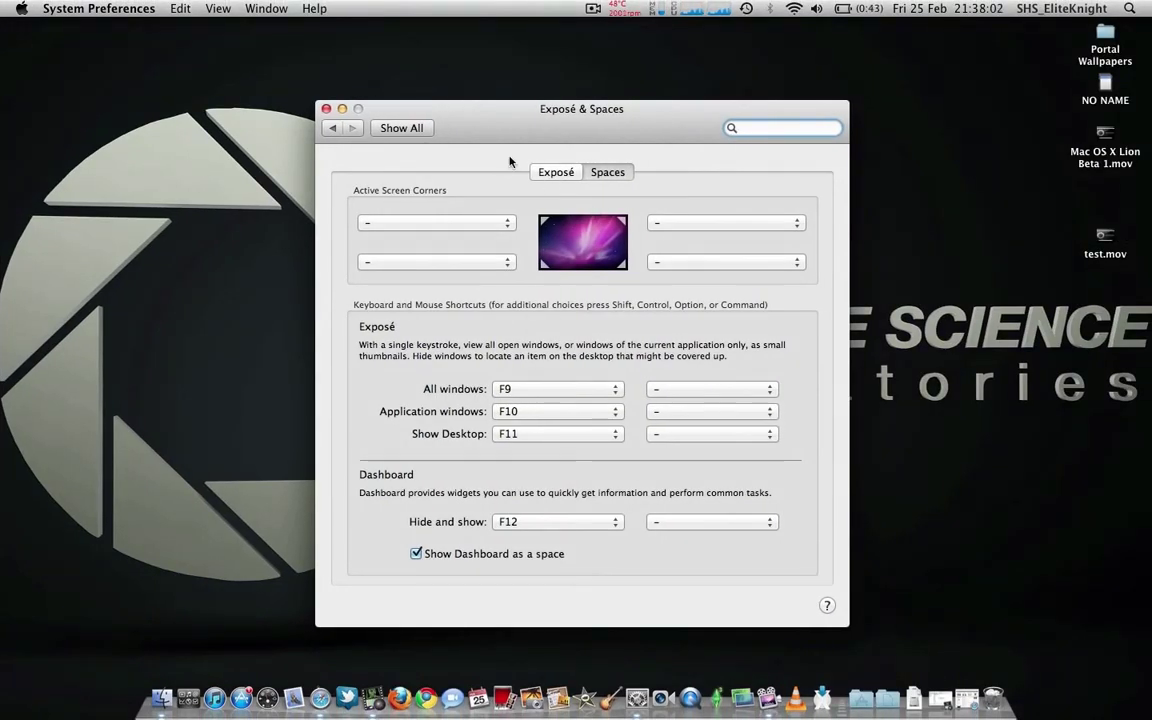
Return to the full list of preferences and open the Trackpad settings
{"action": "left_click", "coordinate": [414, 128]}
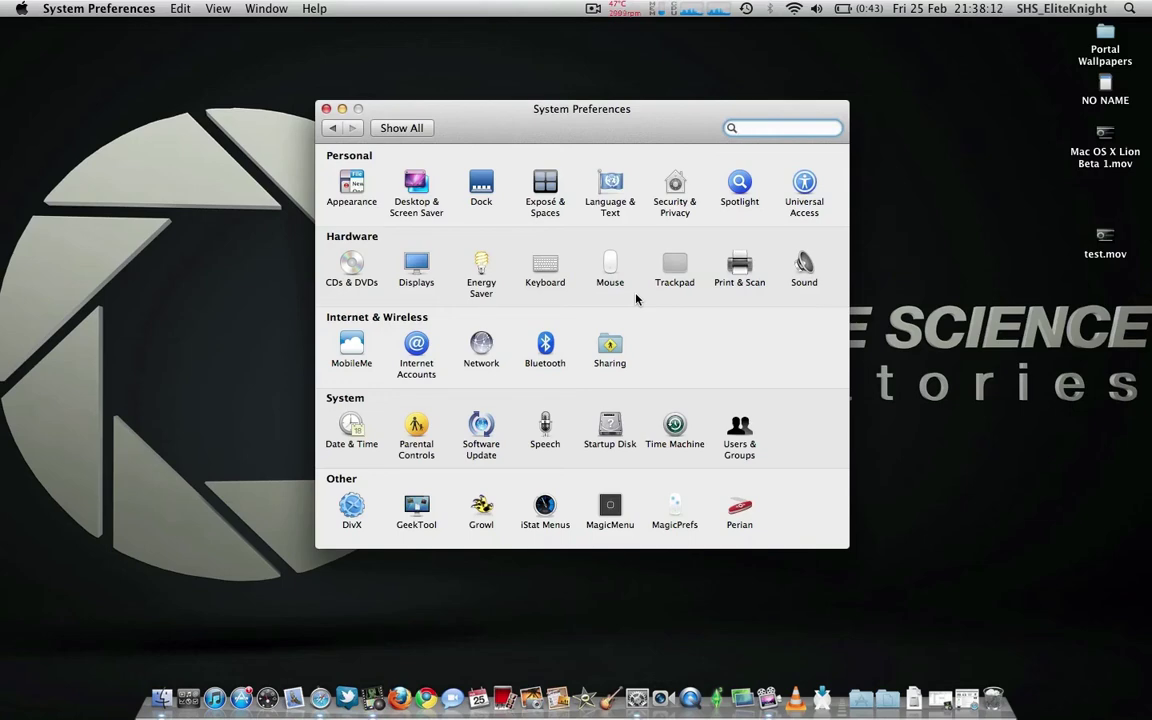
{"action": "left_click", "coordinate": [678, 265]}
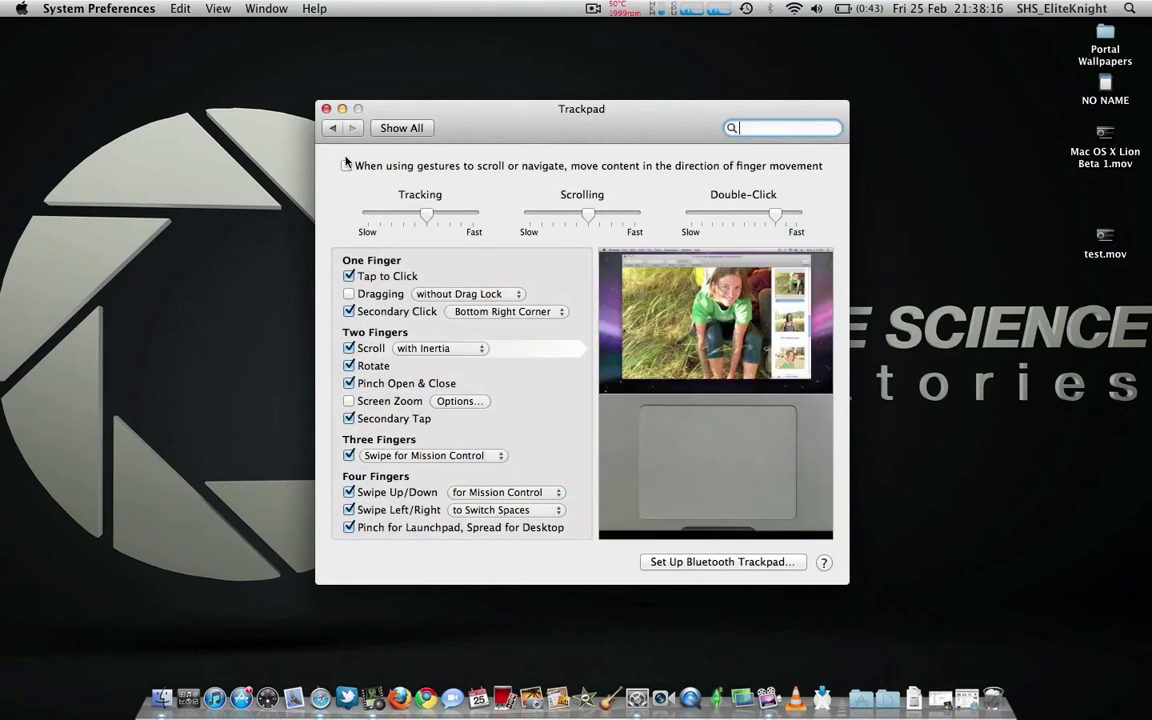
Turn on moving content in the direction of finger movement for gestures, and test scrolling through All My Files in Finder
{"action": "left_click", "coordinate": [347, 167]}
{"action": "left_click", "coordinate": [347, 167]}
{"action": "left_click", "coordinate": [161, 688]}
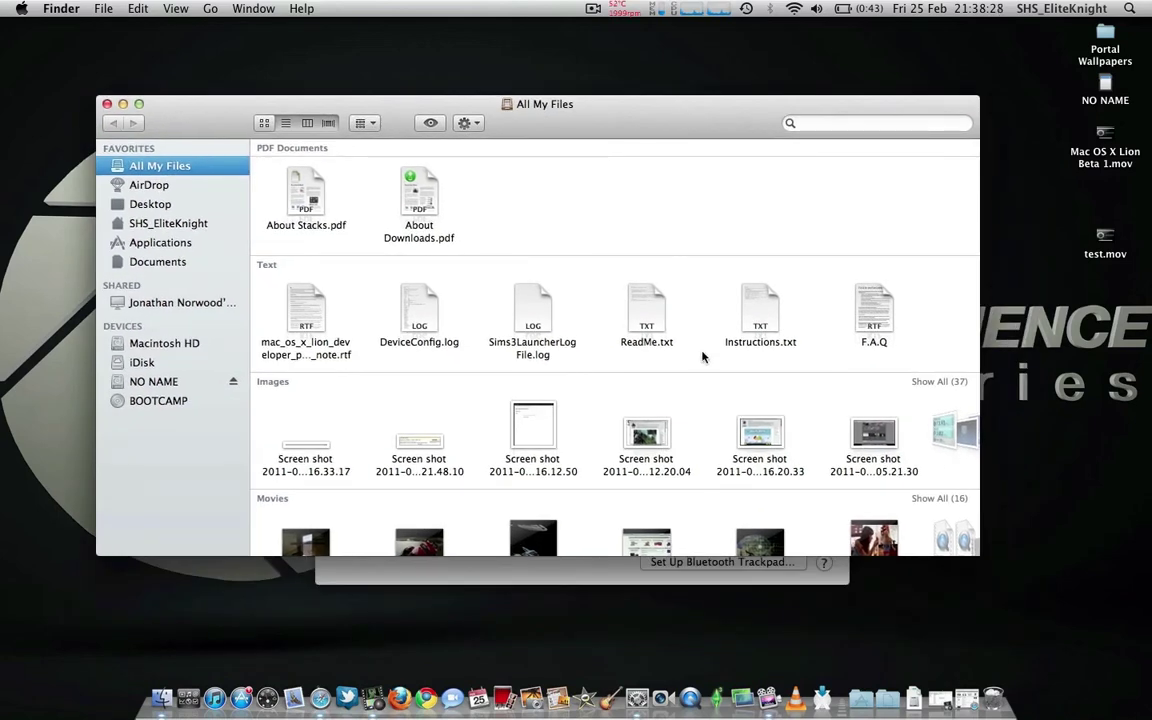
{"action": "scroll", "coordinate": [702, 357], "scroll_direction": "down", "scroll_amount": 4}
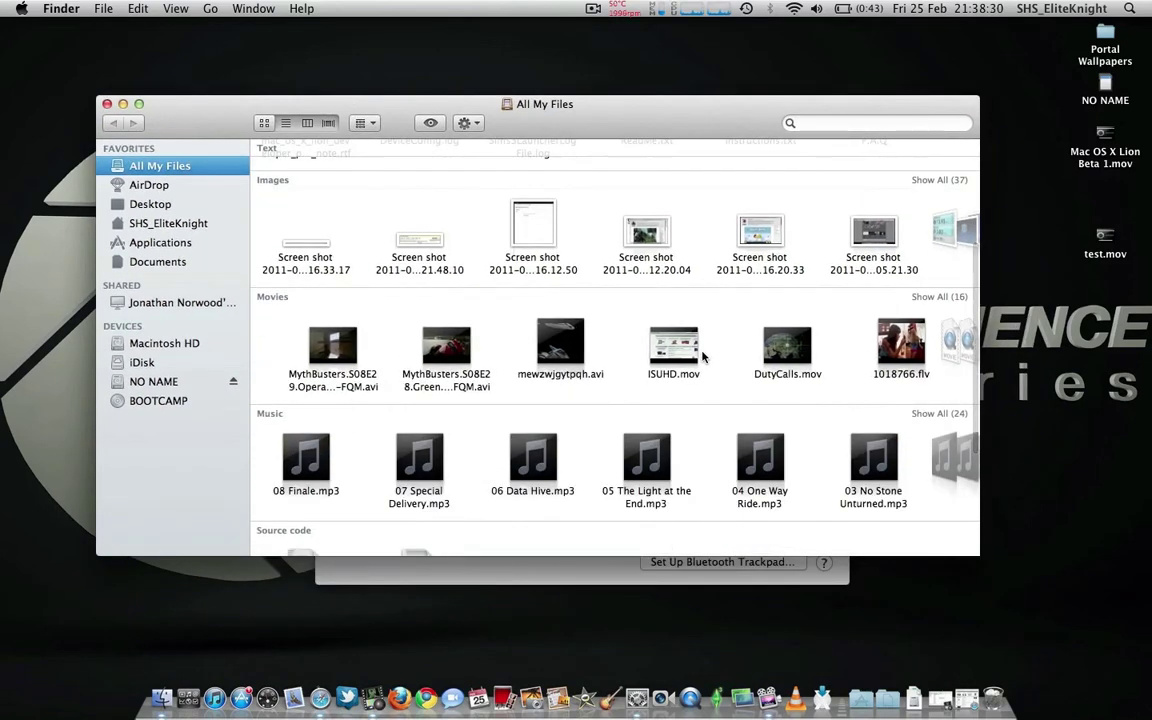
{"action": "scroll", "coordinate": [702, 357], "scroll_direction": "down", "scroll_amount": 5}
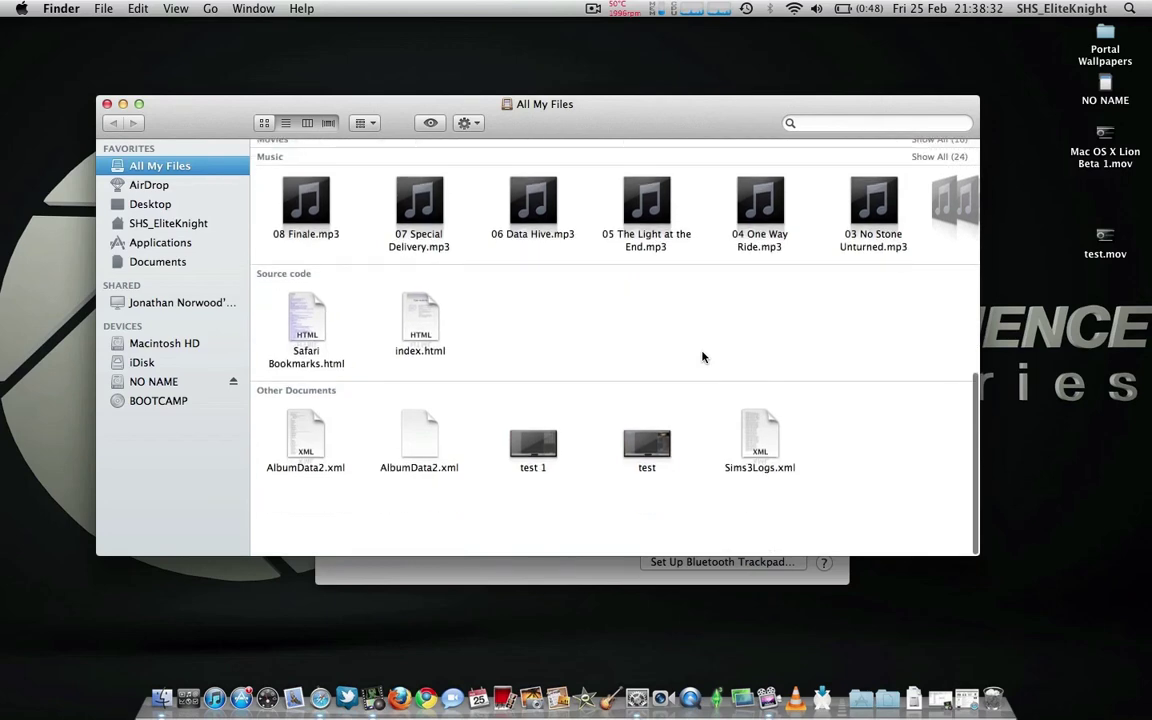
{"action": "scroll", "coordinate": [702, 357], "scroll_direction": "up", "scroll_amount": 10}
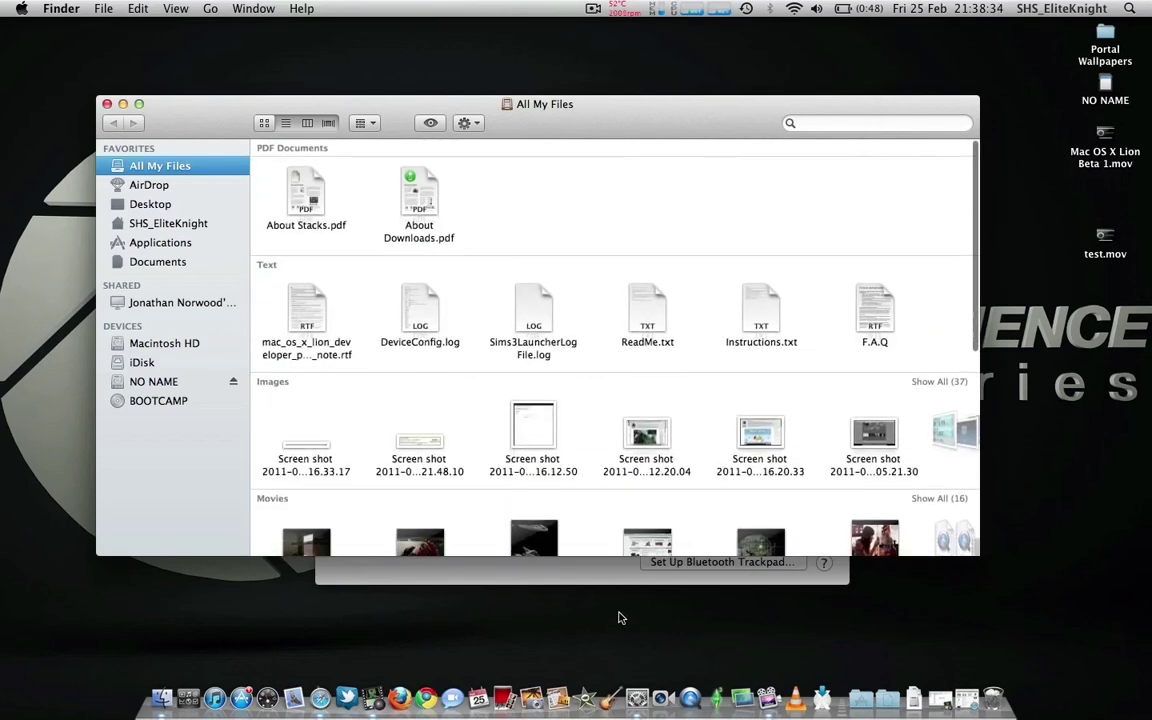
Check the Trackpad settings, scroll through All My Files in Finder again from start to end, and close its window
{"action": "left_click", "coordinate": [594, 577]}
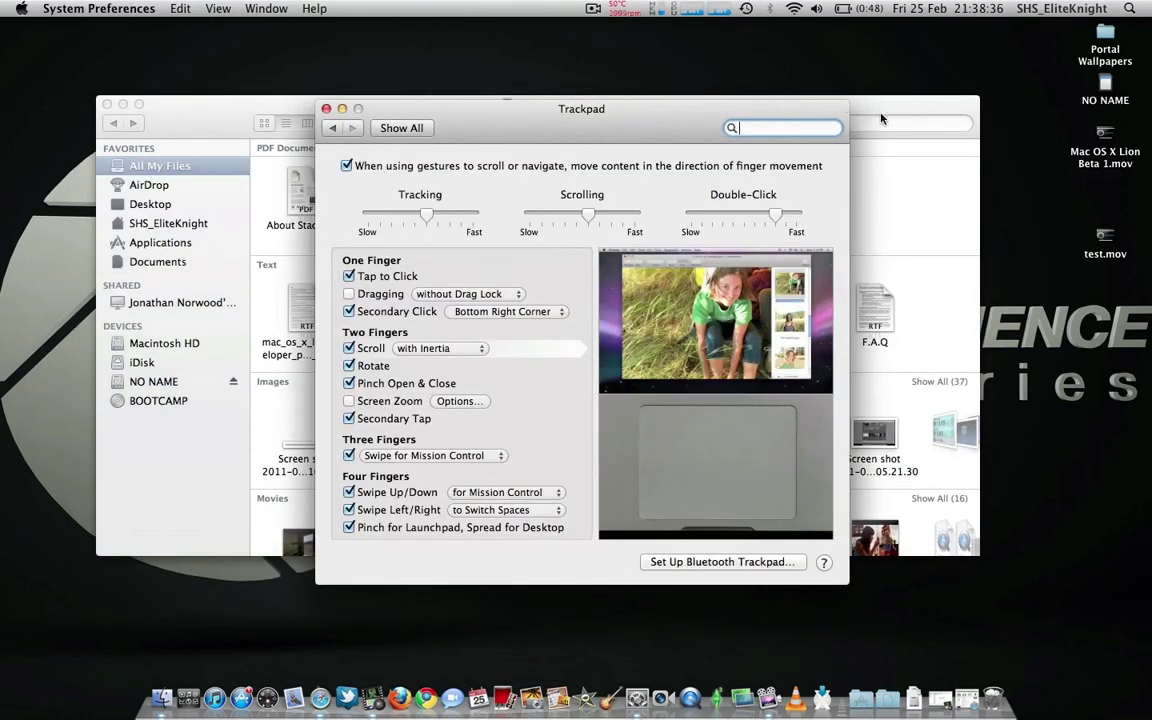
{"action": "left_click", "coordinate": [792, 102]}
{"action": "scroll", "coordinate": [770, 270], "scroll_direction": "up", "scroll_amount": 2}
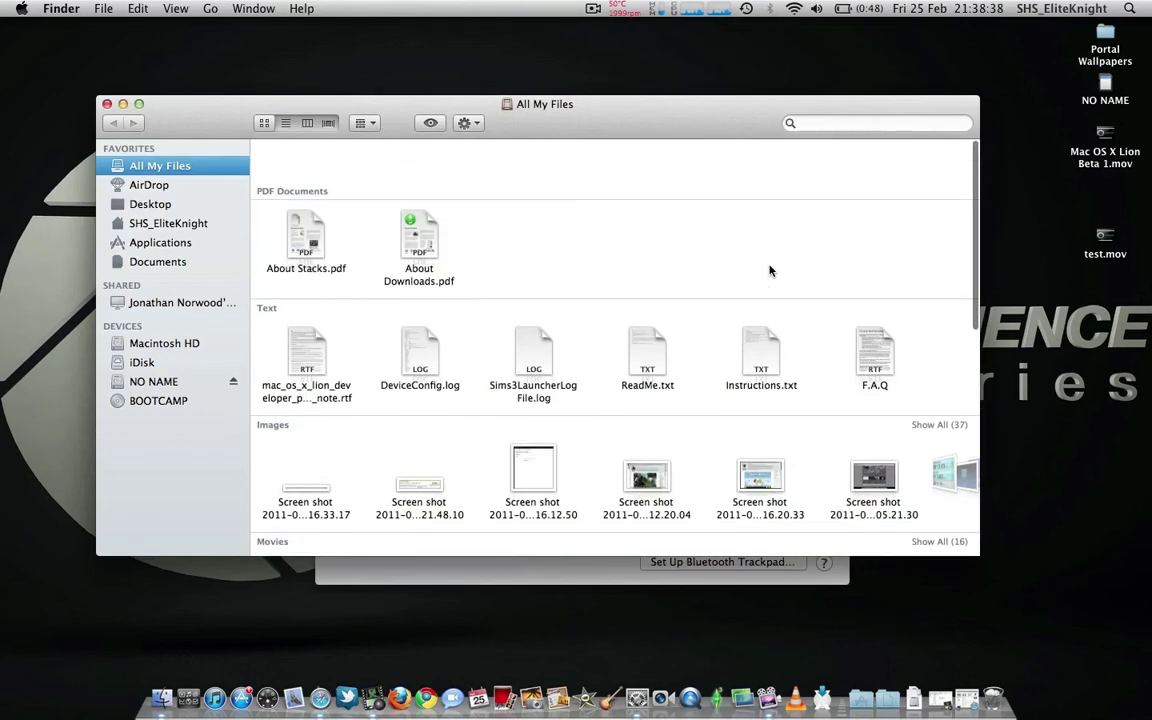
{"action": "scroll", "coordinate": [770, 270], "scroll_direction": "down", "scroll_amount": 10}
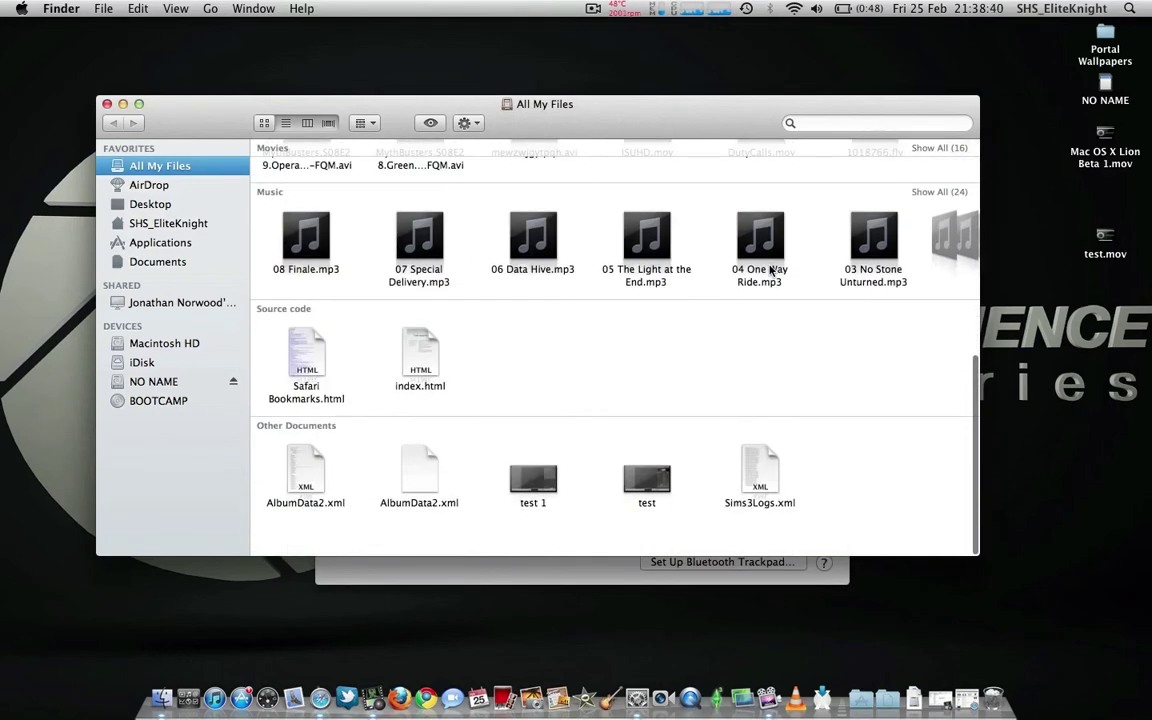
{"action": "mouse_move", "coordinate": [770, 270]}
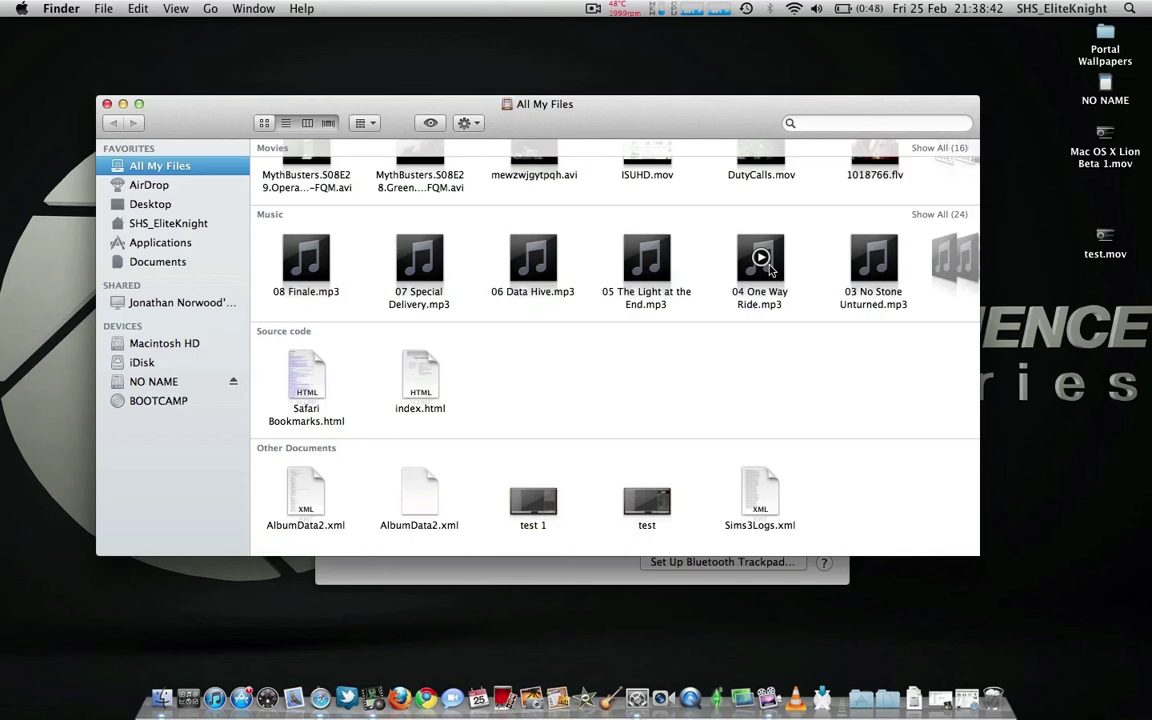
{"action": "left_click", "coordinate": [106, 105]}
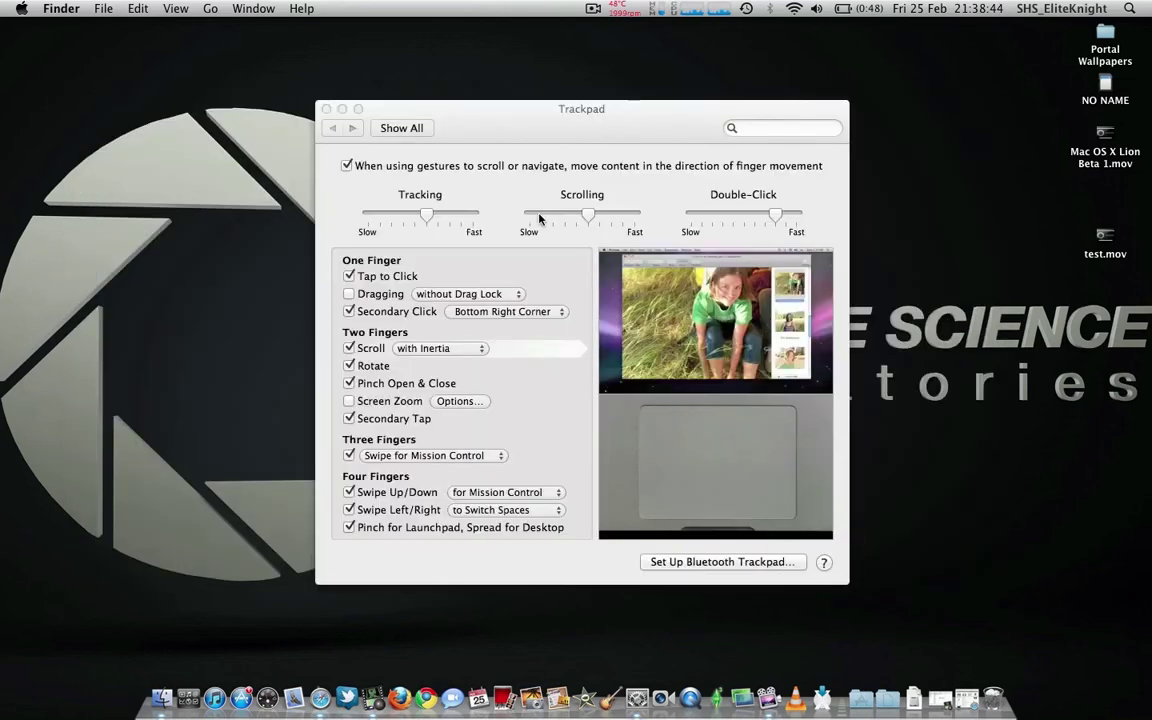
Turn off moving content in the direction of finger movement, return to the full list of preferences, and reposition the window
{"action": "left_click", "coordinate": [346, 165]}
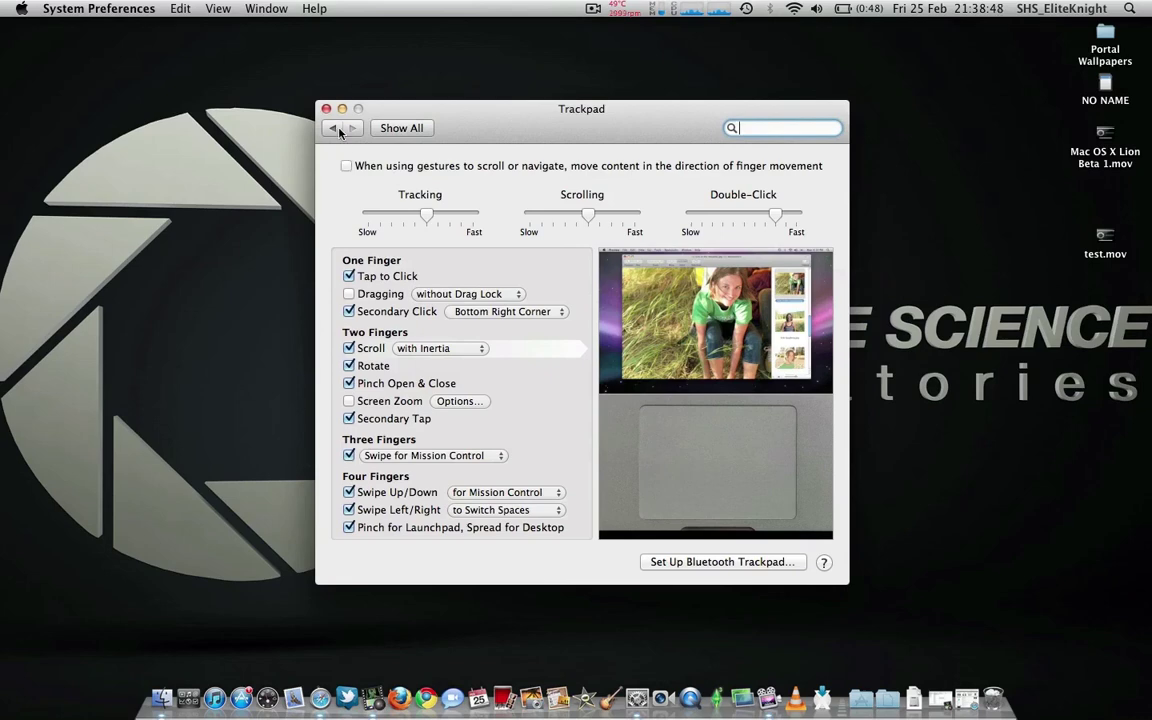
{"action": "left_click", "coordinate": [386, 128]}
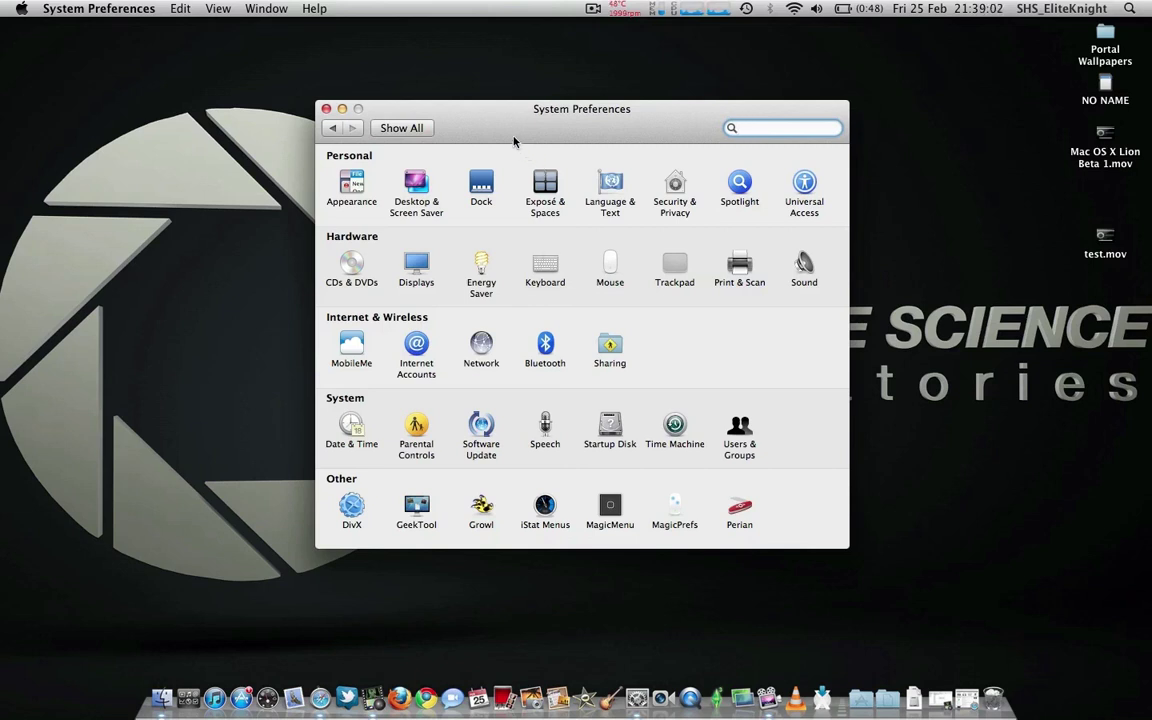
{"action": "left_click_drag", "start_coordinate": [514, 141], "coordinate": [451, 155]}
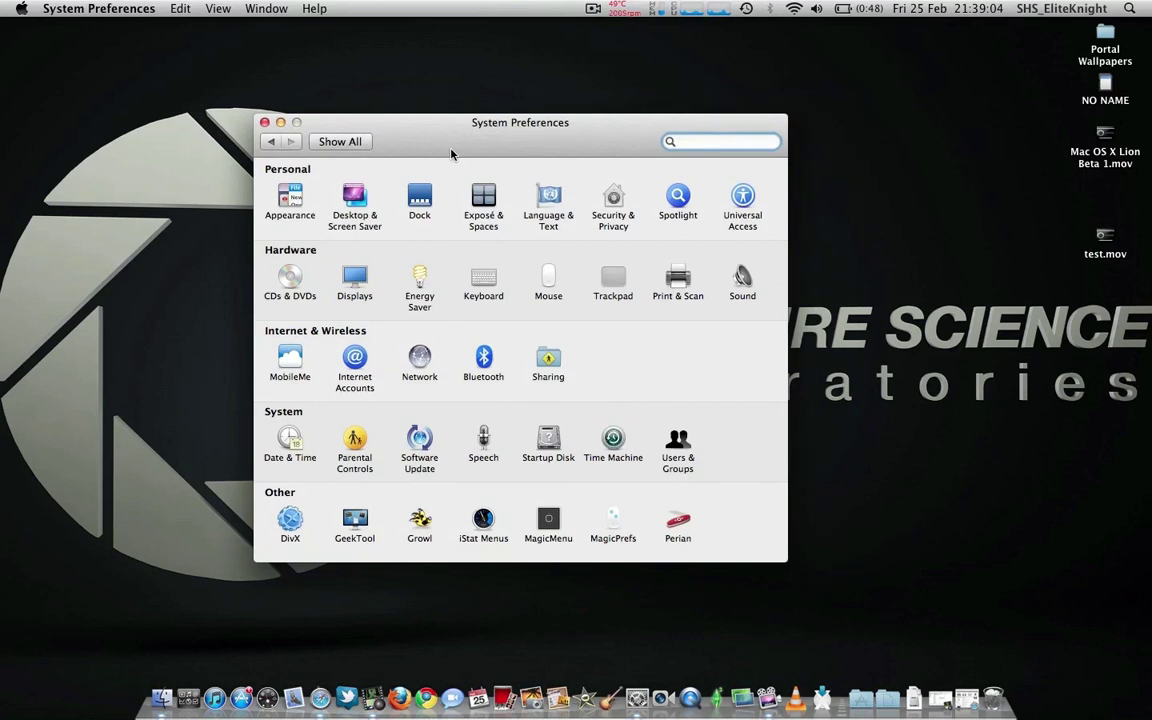